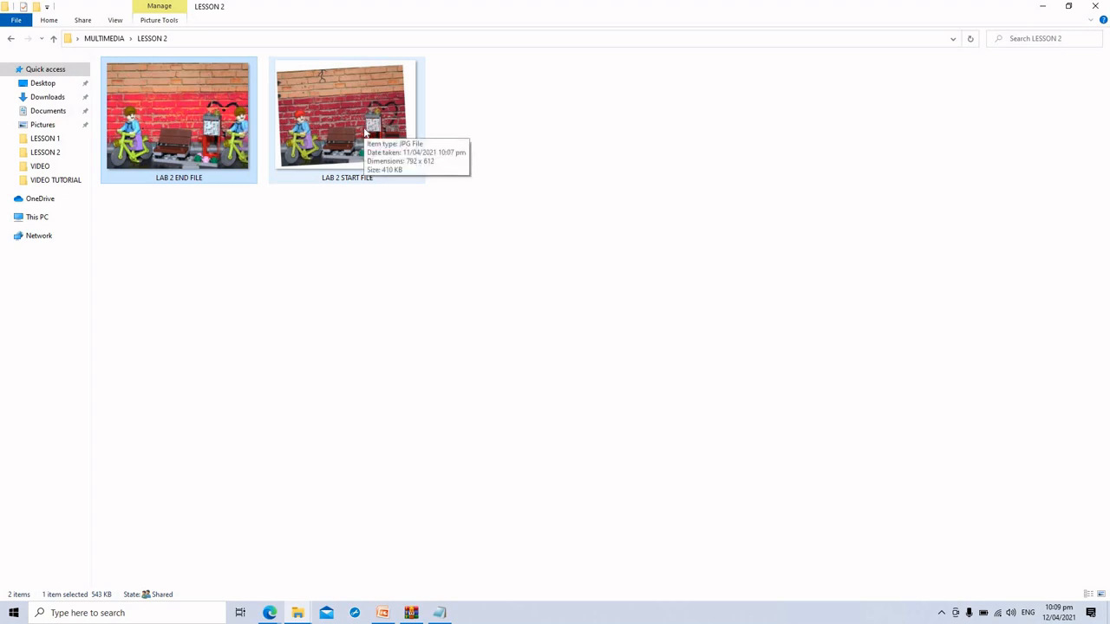
Step: Search the computer for Photoshop, launch Adobe Photoshop CS6 (64 Bit) and maximize its window
{"action": "left_click", "coordinate": [199, 200]}
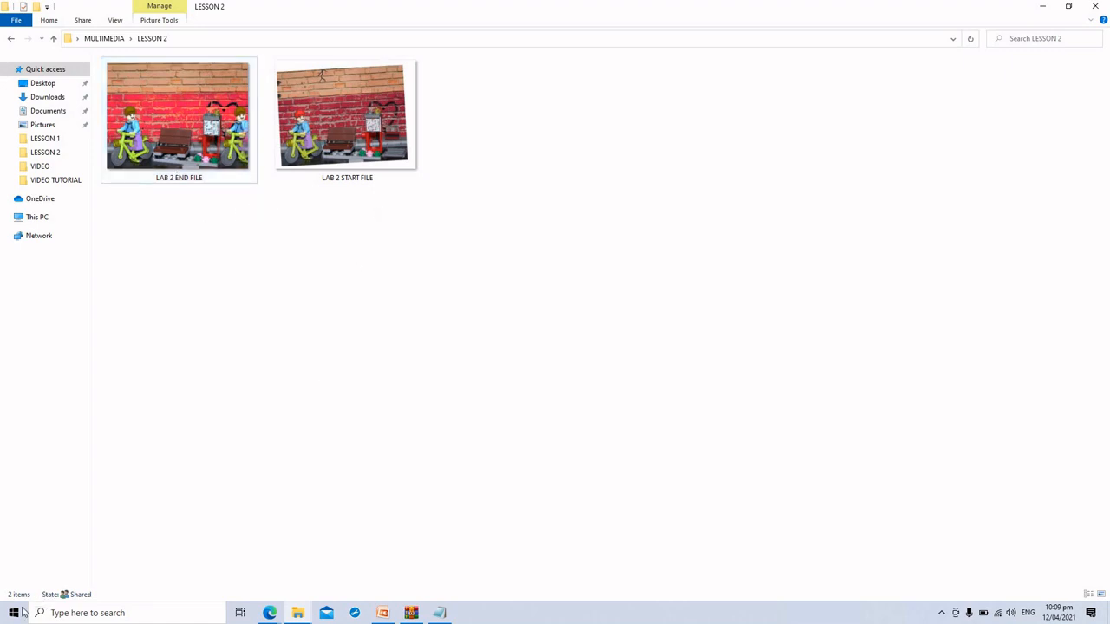
{"action": "left_click", "coordinate": [59, 613]}
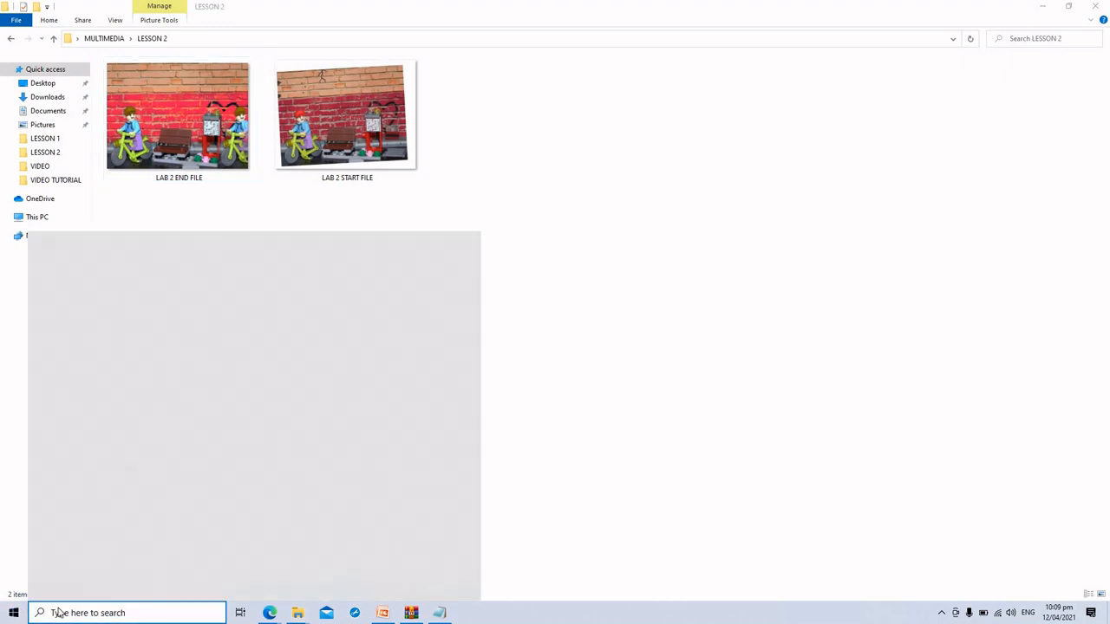
{"action": "type", "text": "phot"}
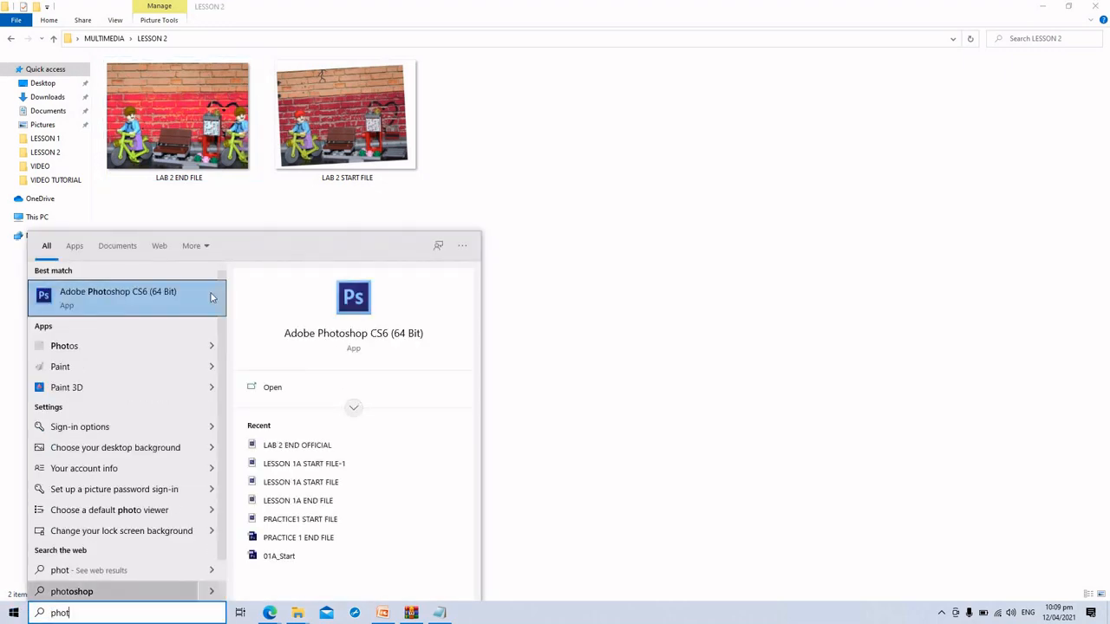
{"action": "left_click", "coordinate": [211, 298]}
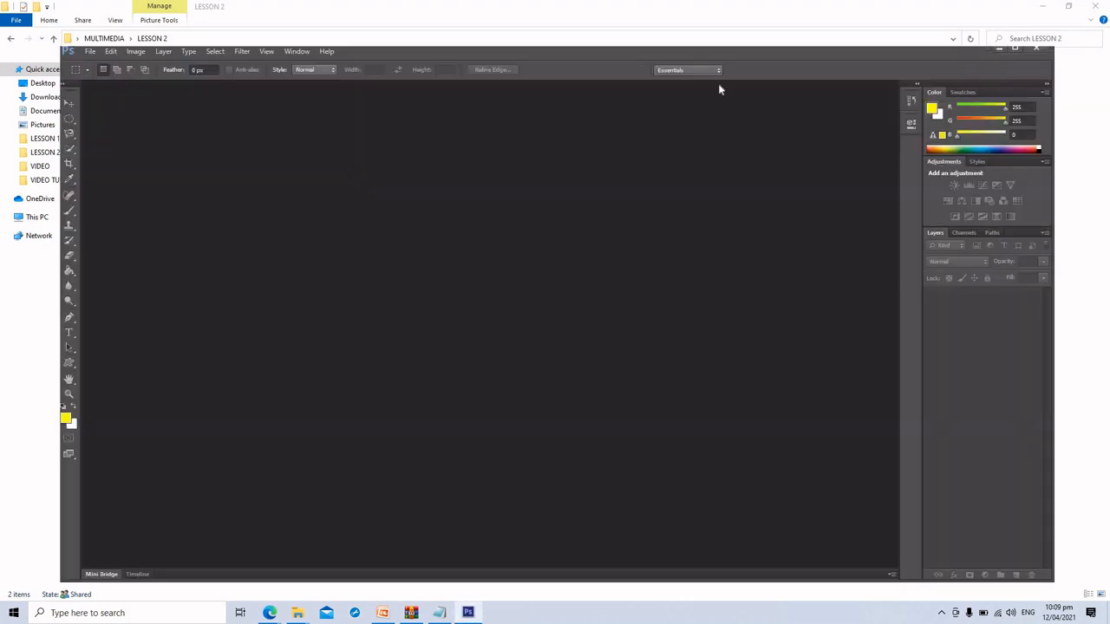
{"action": "left_click", "coordinate": [1014, 48]}
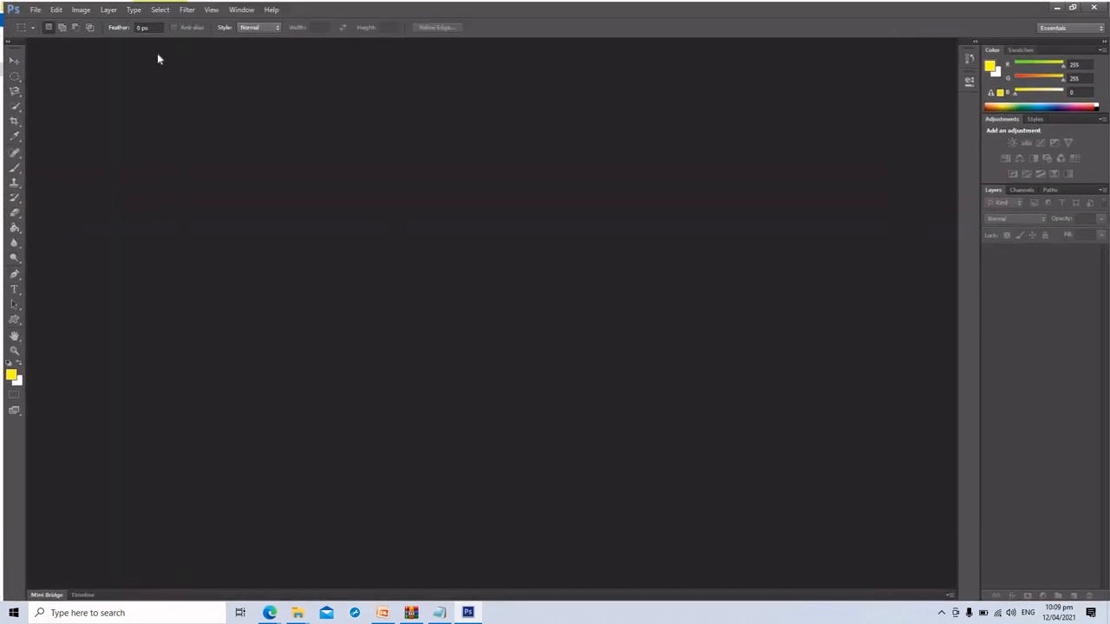
Step: Open LAB 2 END FILE and LAB 2 START FILE together from the LESSON 2 folder inside MULTIMEDIA on the Desktop
{"action": "left_click", "coordinate": [35, 9]}
{"action": "left_click", "coordinate": [44, 31]}
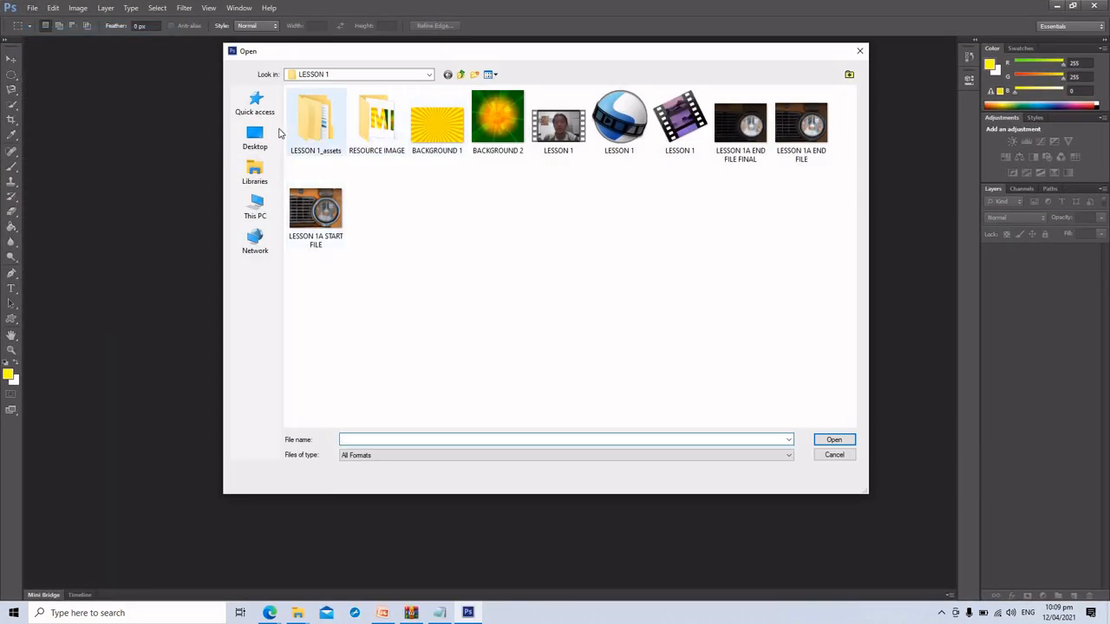
{"action": "left_click", "coordinate": [255, 136]}
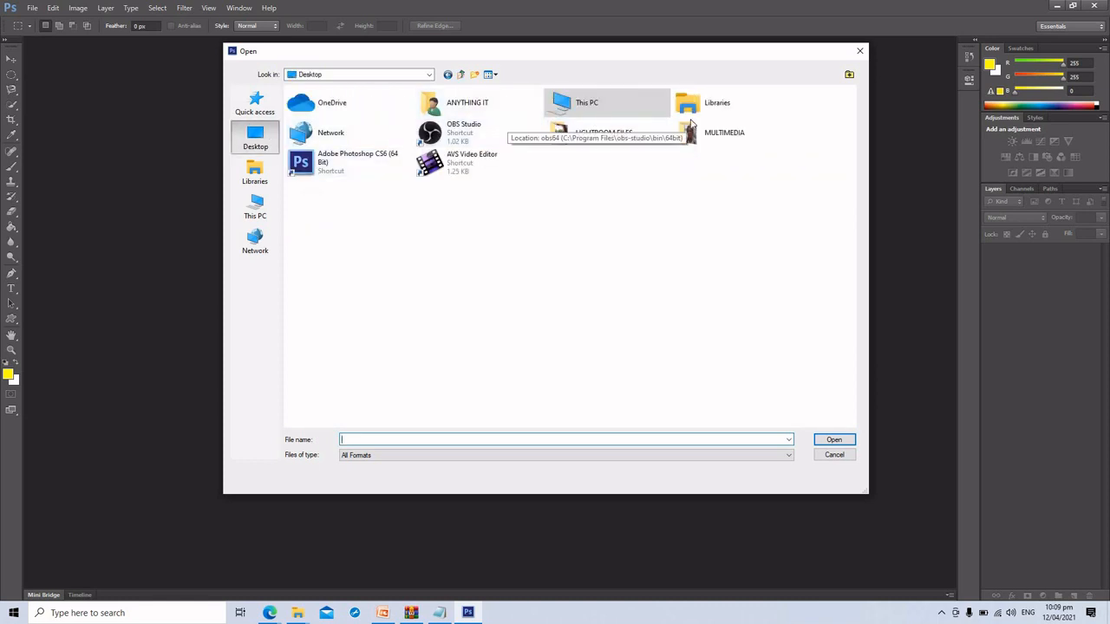
{"action": "double_click", "coordinate": [713, 135]}
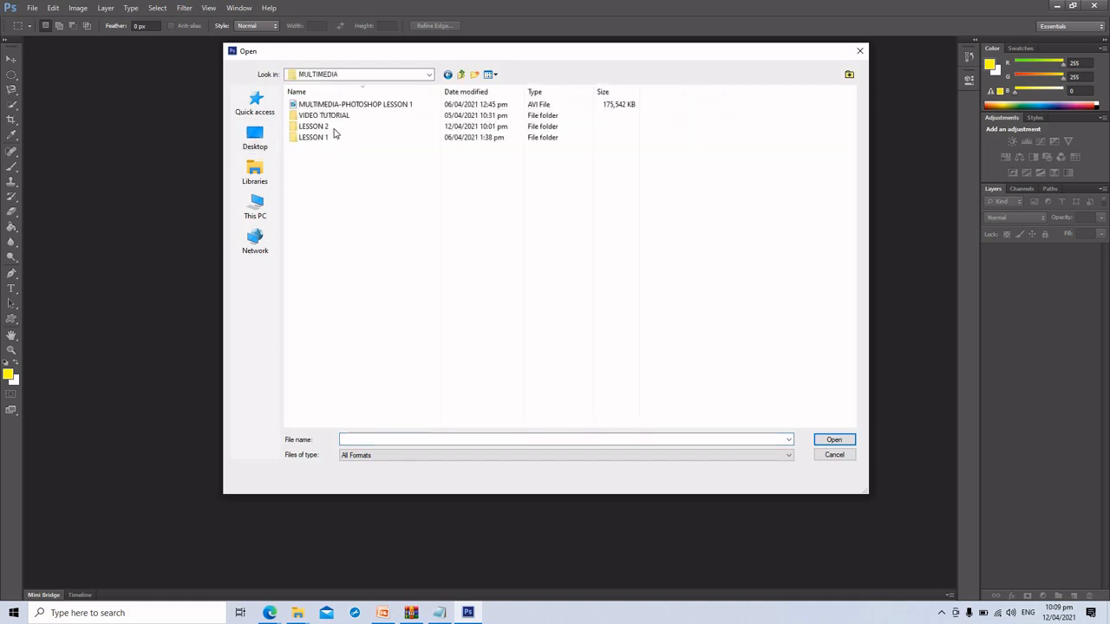
{"action": "double_click", "coordinate": [314, 125]}
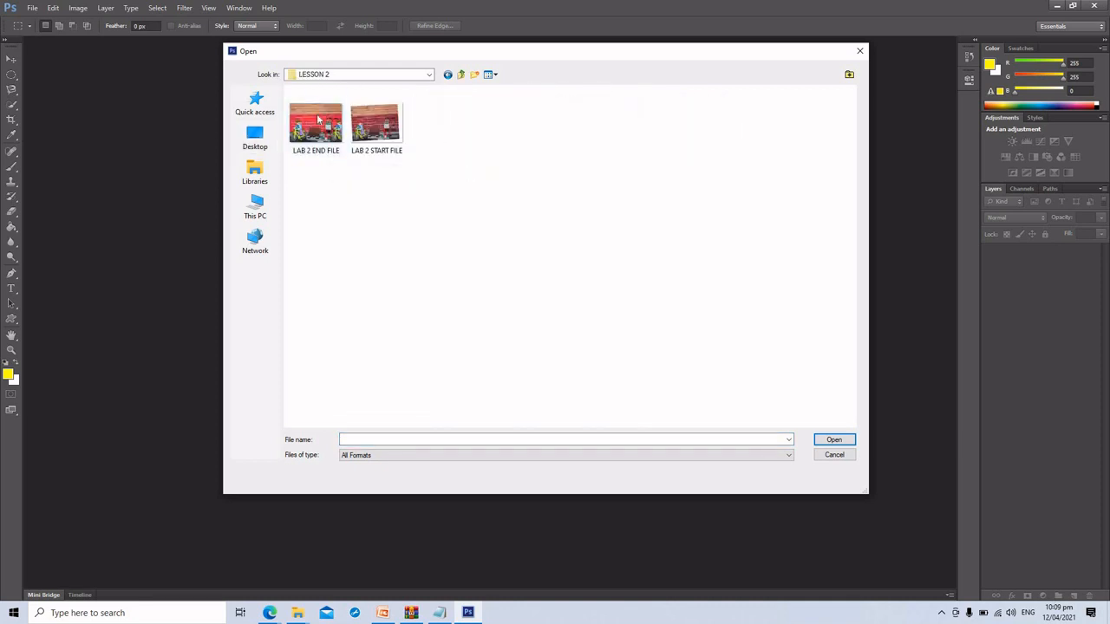
{"action": "left_click_drag", "start_coordinate": [467, 168], "coordinate": [313, 115]}
{"action": "left_click", "coordinate": [833, 439]}
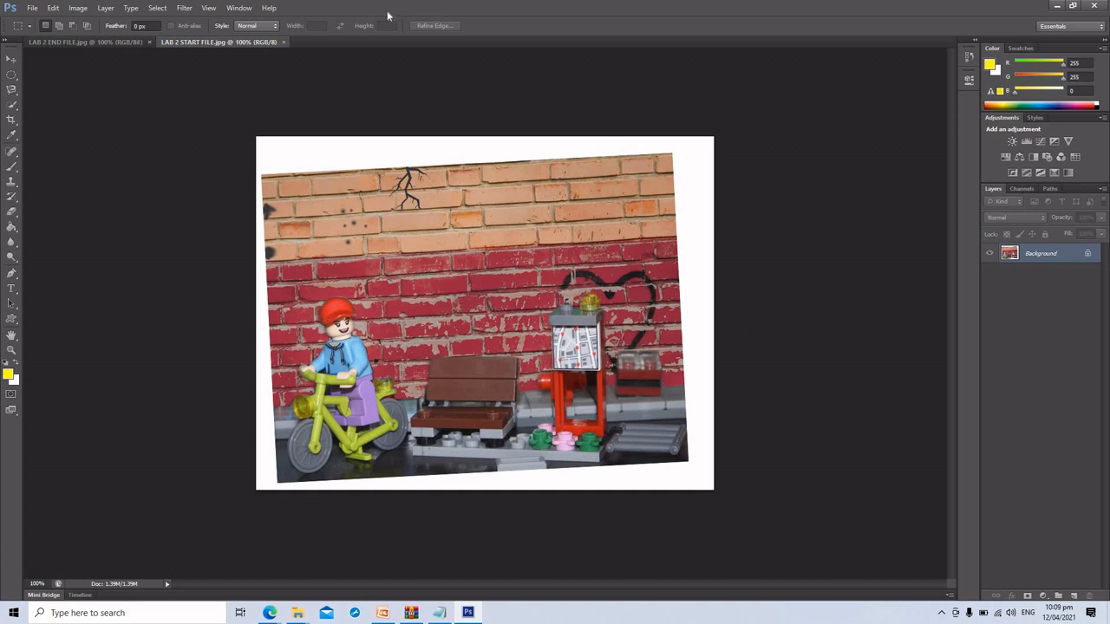
Step: Arrange the two open images side by side with the 2-up Vertical layout
{"action": "left_click", "coordinate": [232, 8]}
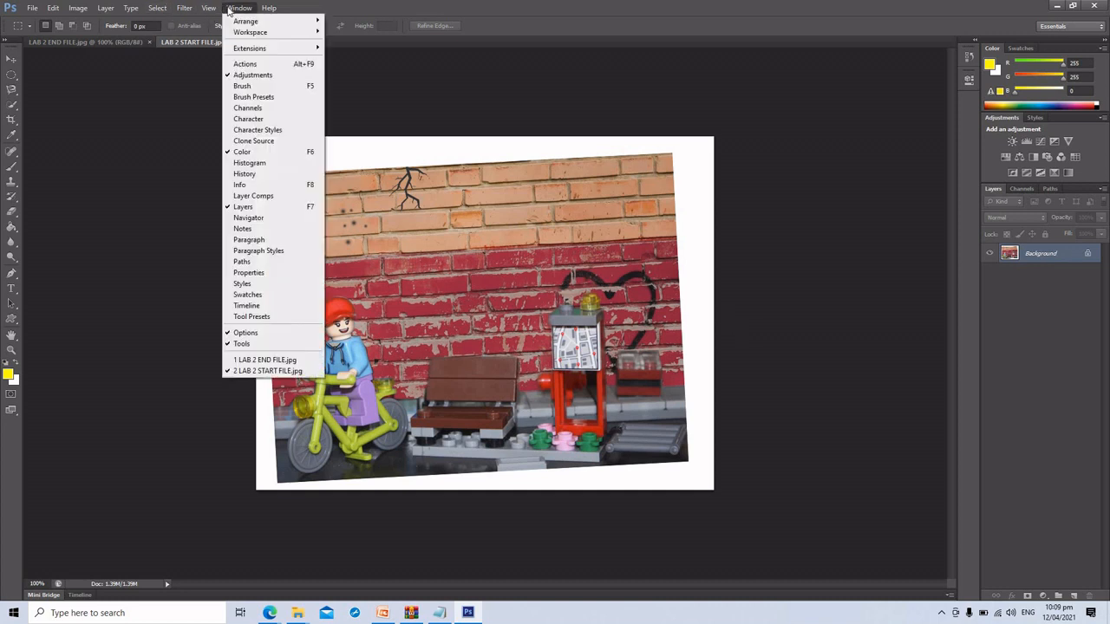
{"action": "mouse_move", "coordinate": [247, 22]}
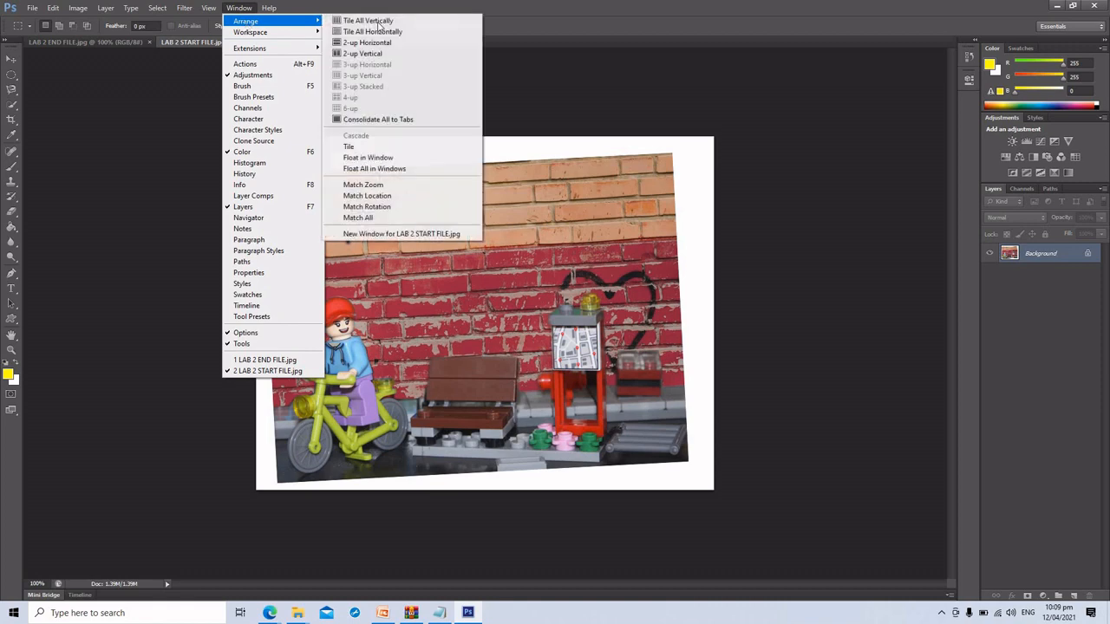
{"action": "left_click", "coordinate": [399, 54]}
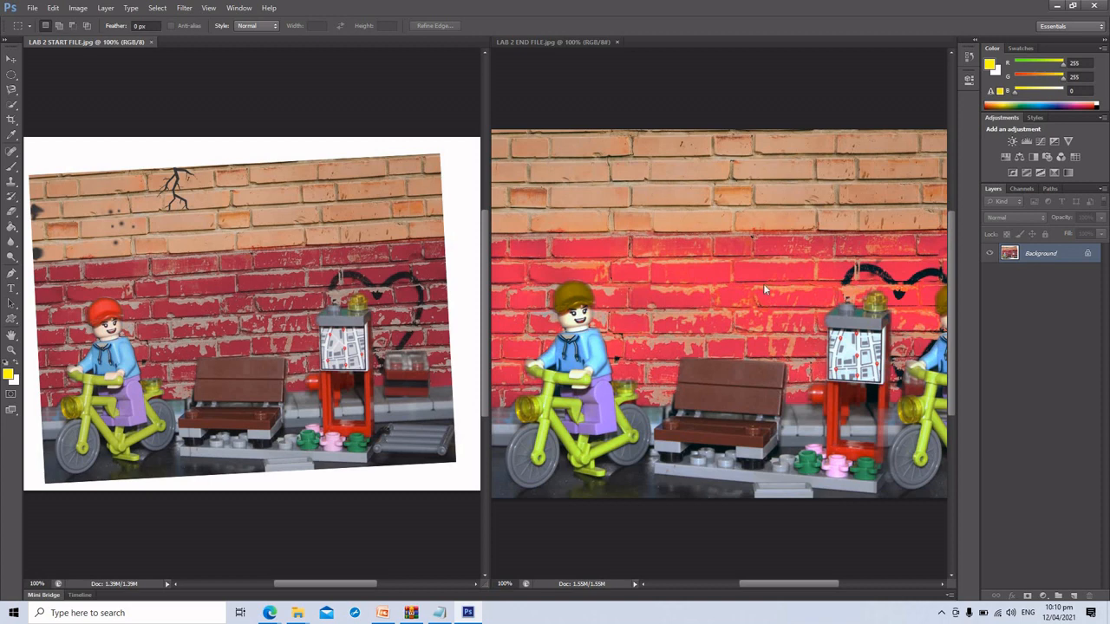
Step: Compare the start image with the finished image at several zoom levels, finishing with both at 100%
{"action": "key", "text": "ctrl+plus"}
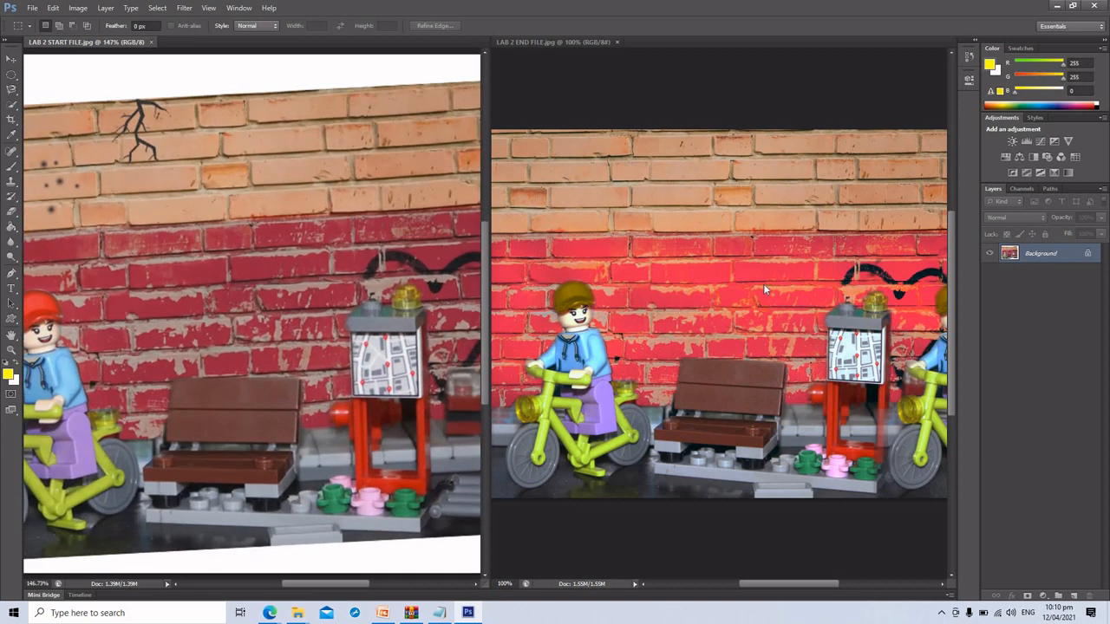
{"action": "key", "text": "ctrl+minus"}
{"action": "key", "text": "ctrl+minus"}
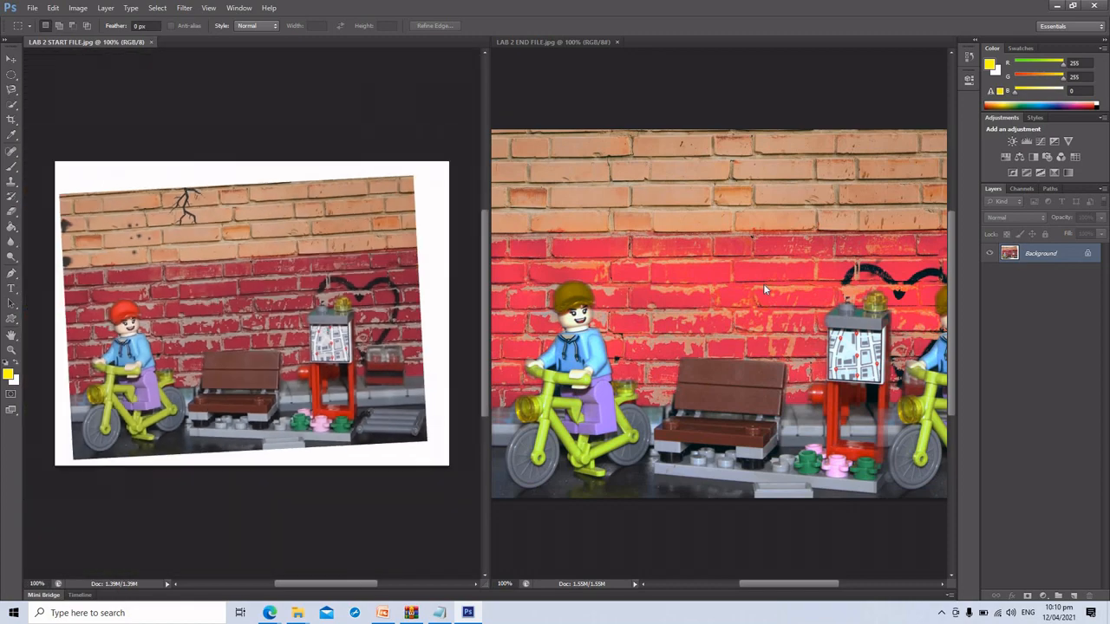
{"action": "key", "text": "ctrl+plus"}
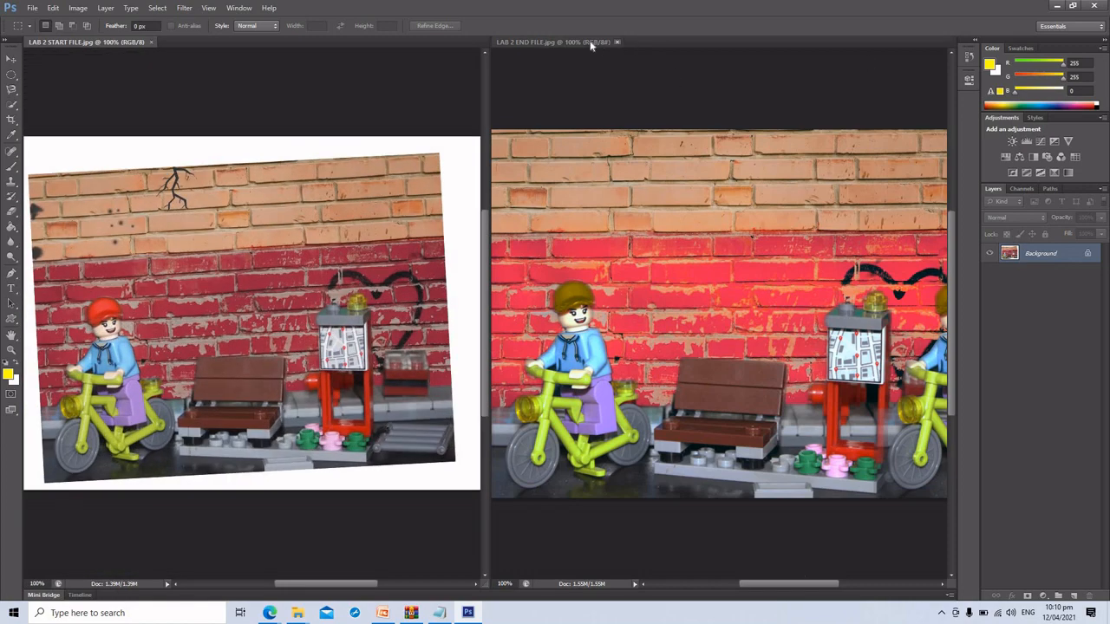
{"action": "left_click", "coordinate": [647, 91]}
{"action": "key", "text": "ctrl+minus"}
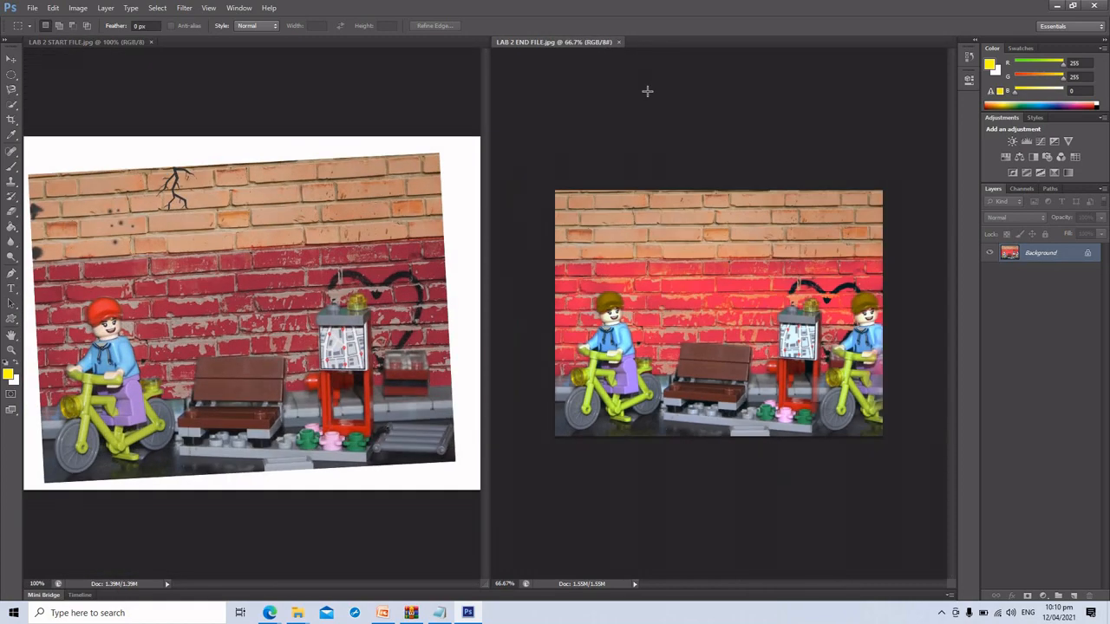
{"action": "scroll", "coordinate": [650, 97], "scroll_direction": "up", "scroll_amount": 3}
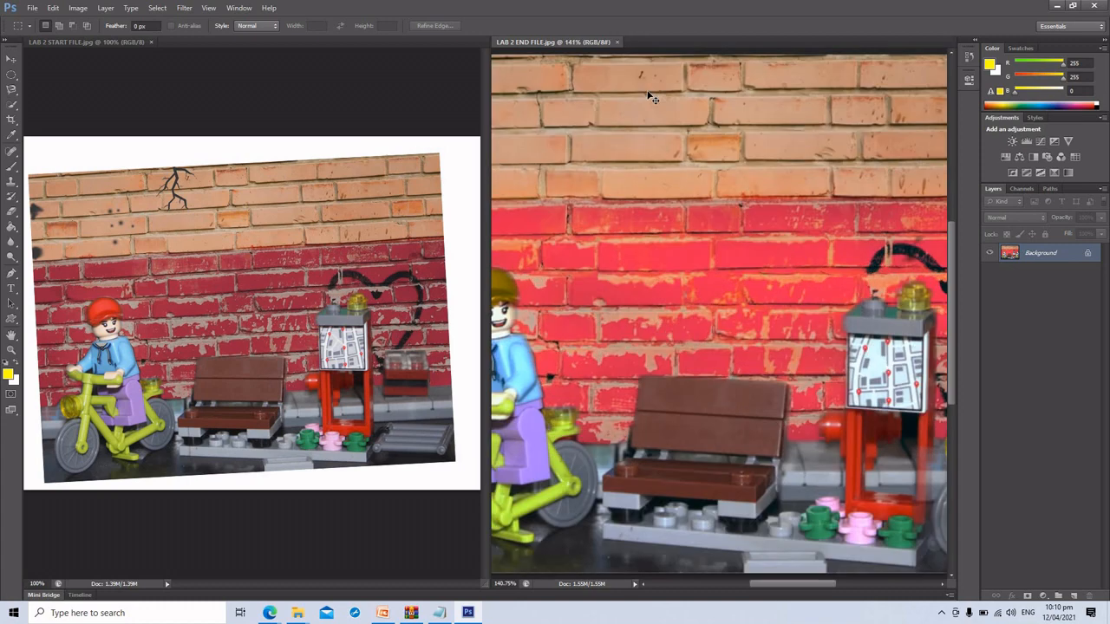
{"action": "key", "text": "ctrl+1"}
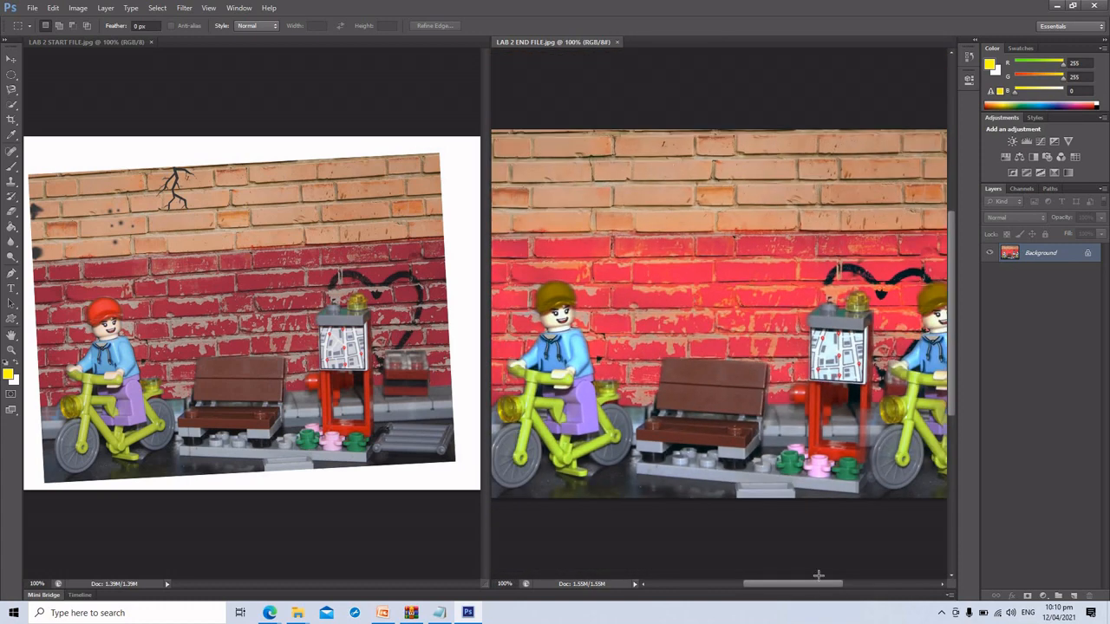
Step: Collapse the panels to icons for more canvas space and close the LAB 2 END FILE image
{"action": "left_click", "coordinate": [1103, 41]}
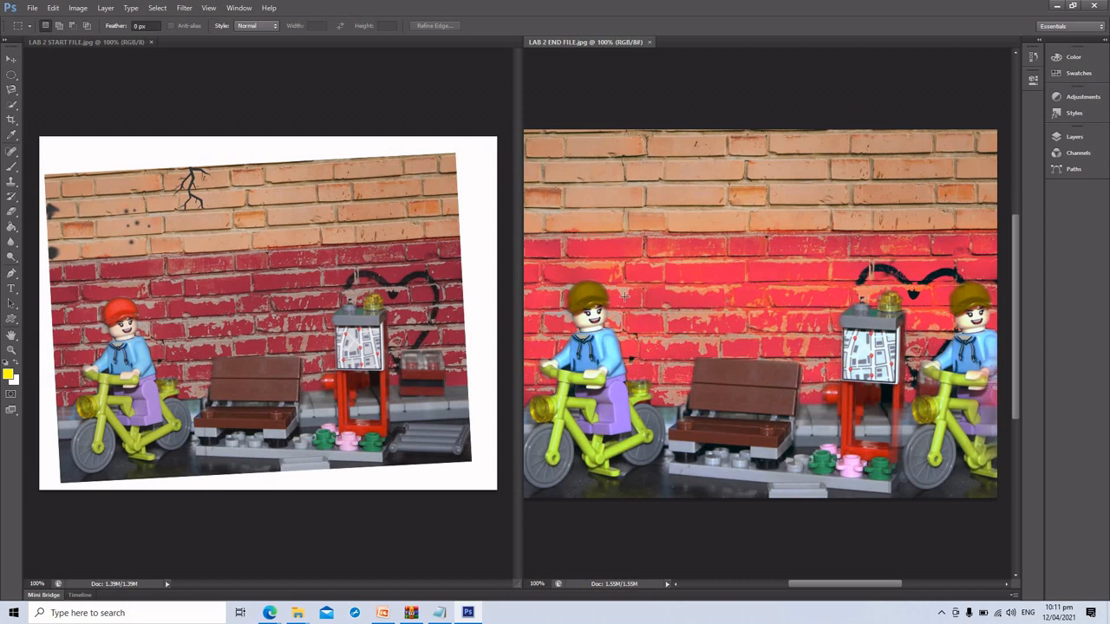
{"action": "scroll", "coordinate": [615, 295], "scroll_direction": "down", "scroll_amount": 1}
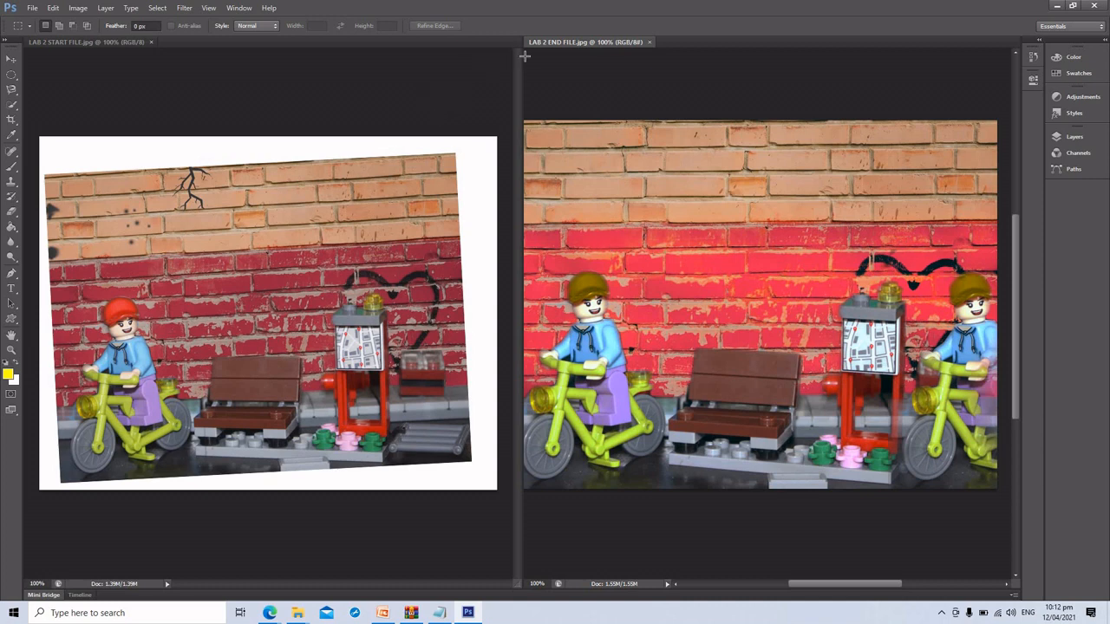
{"action": "left_click", "coordinate": [649, 42]}
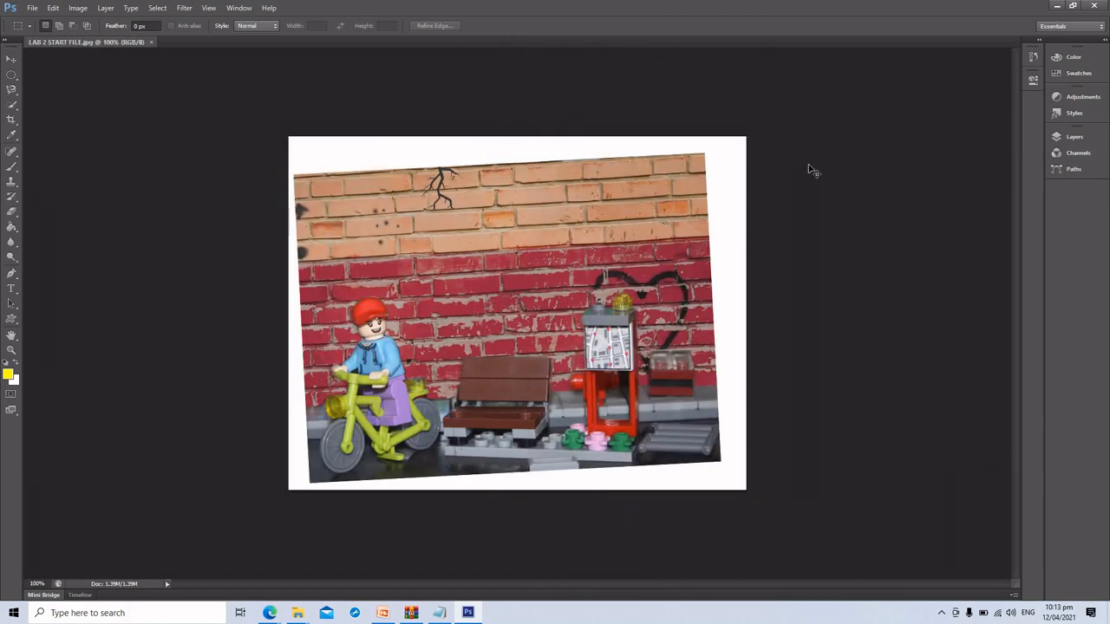
Step: Straighten the start image with the Crop tool's Straighten option, using the tilted upper edge of the brick wall as reference
{"action": "scroll", "coordinate": [811, 168], "scroll_direction": "up", "scroll_amount": 2}
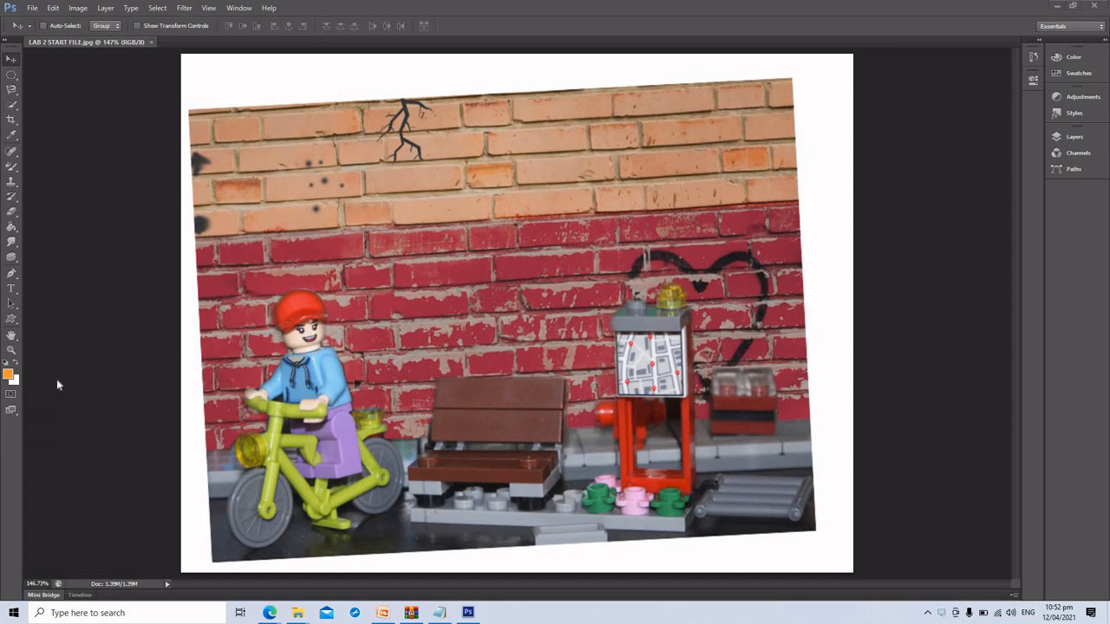
{"action": "key", "text": "c"}
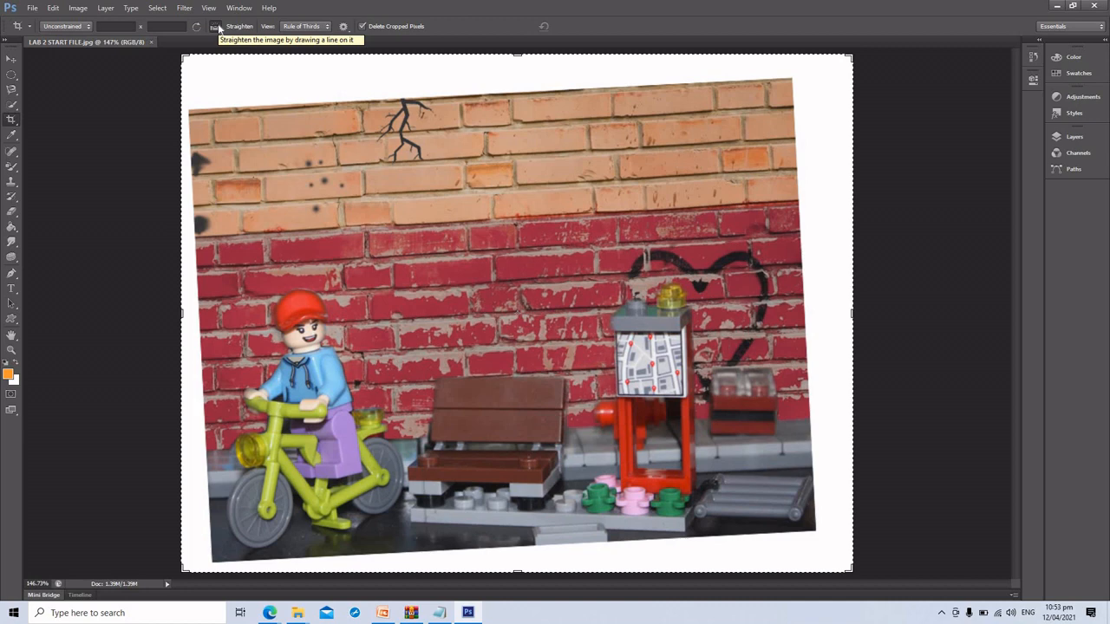
{"action": "left_click", "coordinate": [217, 27]}
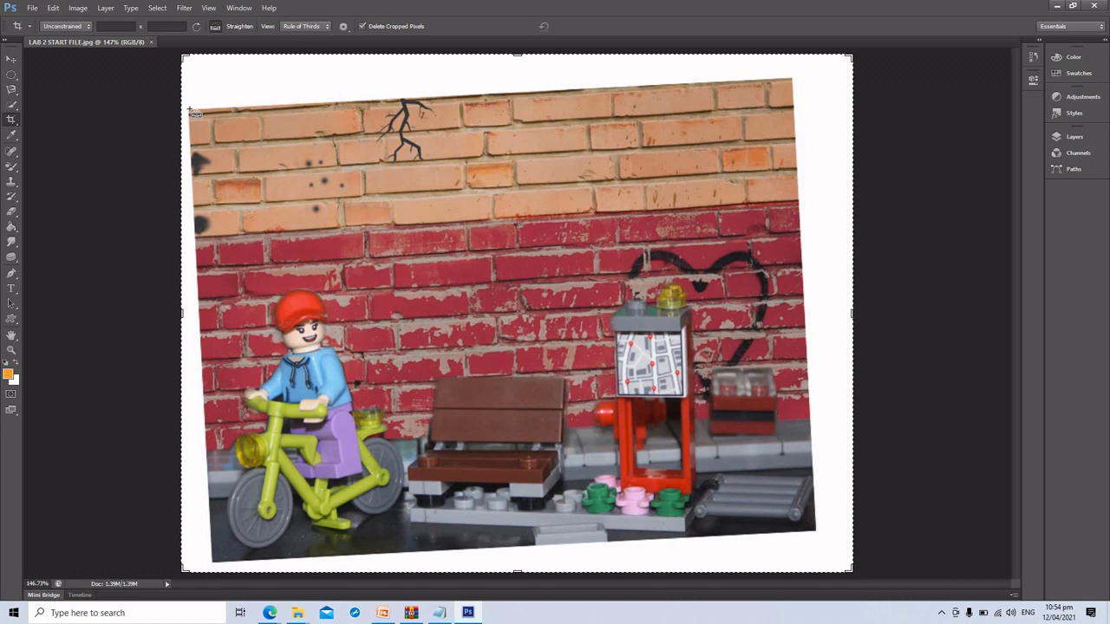
{"action": "left_click_drag", "start_coordinate": [190, 110], "coordinate": [792, 81]}
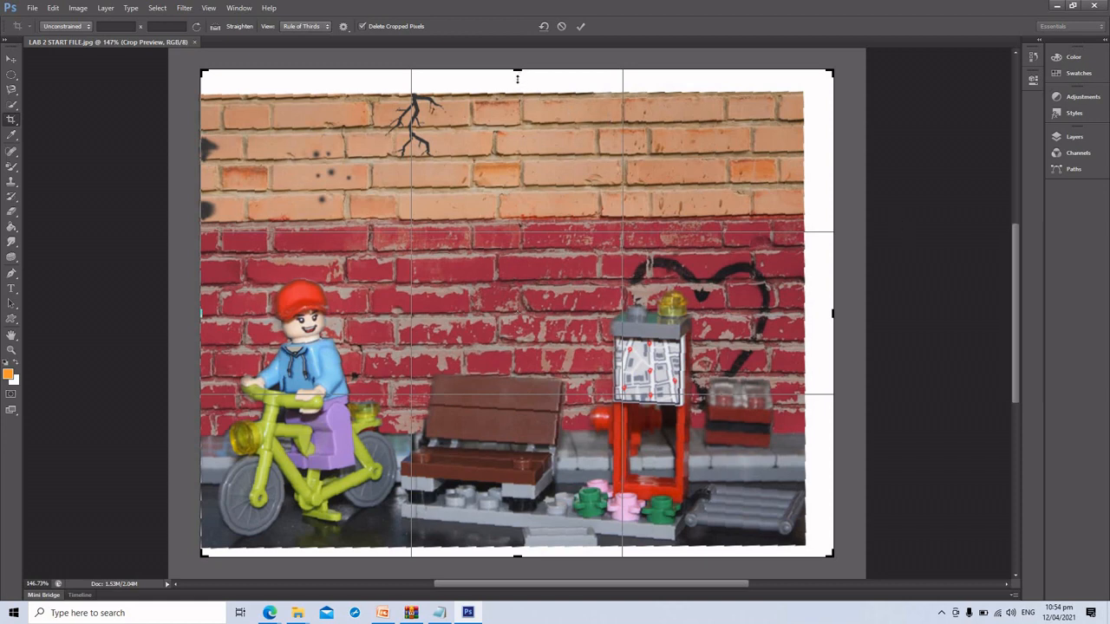
Step: Pull in the upper, right and lower crop borders to cut off the white margins, and apply the crop
{"action": "left_click_drag", "start_coordinate": [518, 82], "coordinate": [522, 80]}
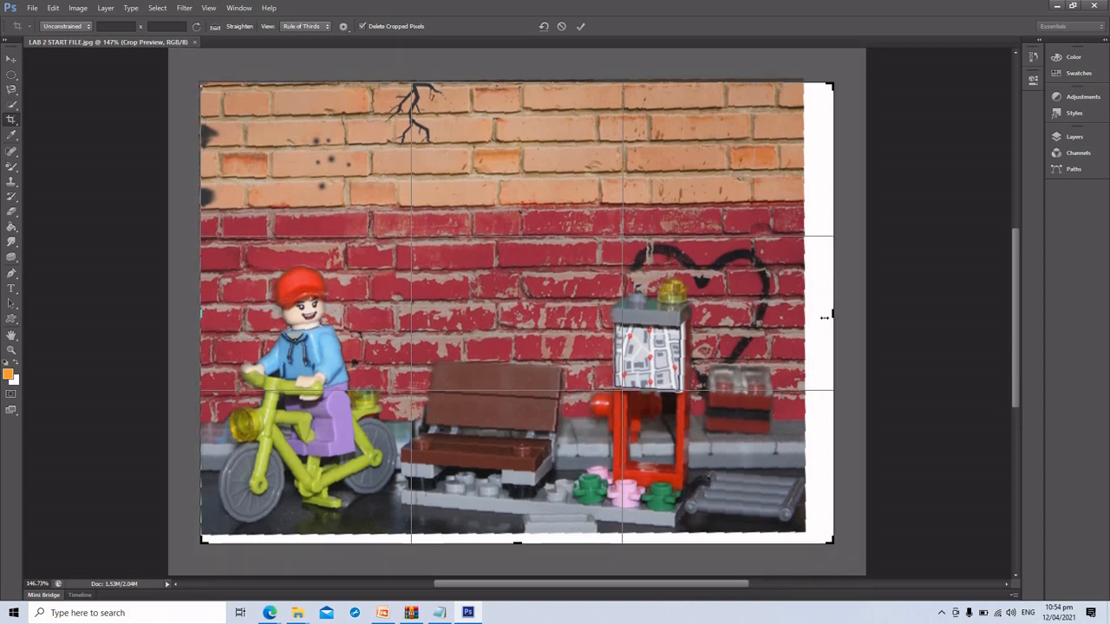
{"action": "left_click_drag", "start_coordinate": [824, 314], "coordinate": [820, 312]}
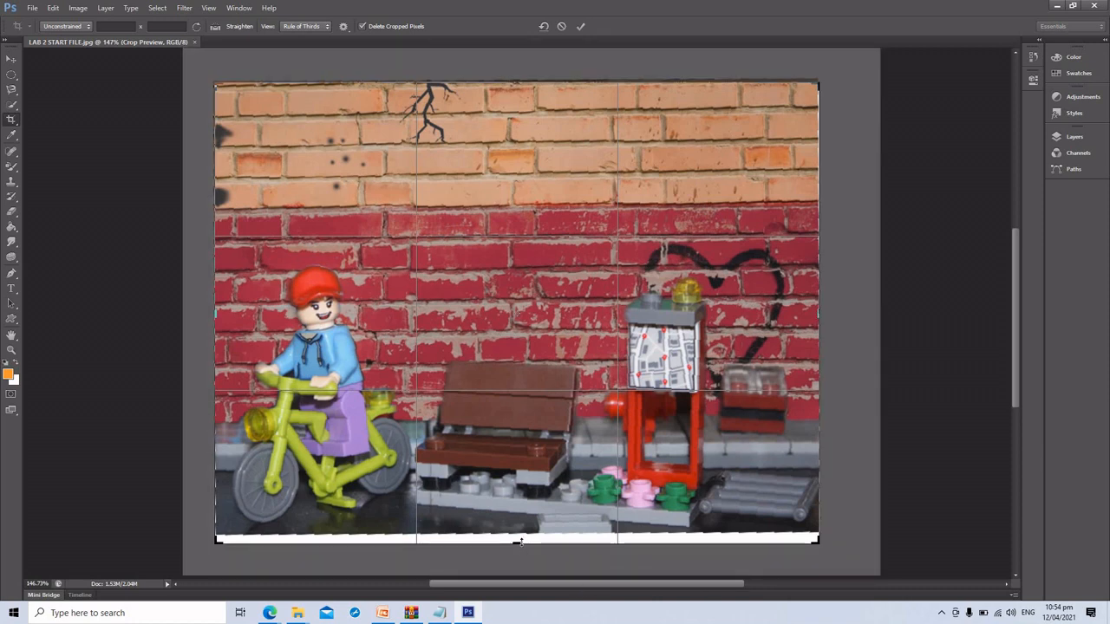
{"action": "left_click_drag", "start_coordinate": [523, 544], "coordinate": [521, 542]}
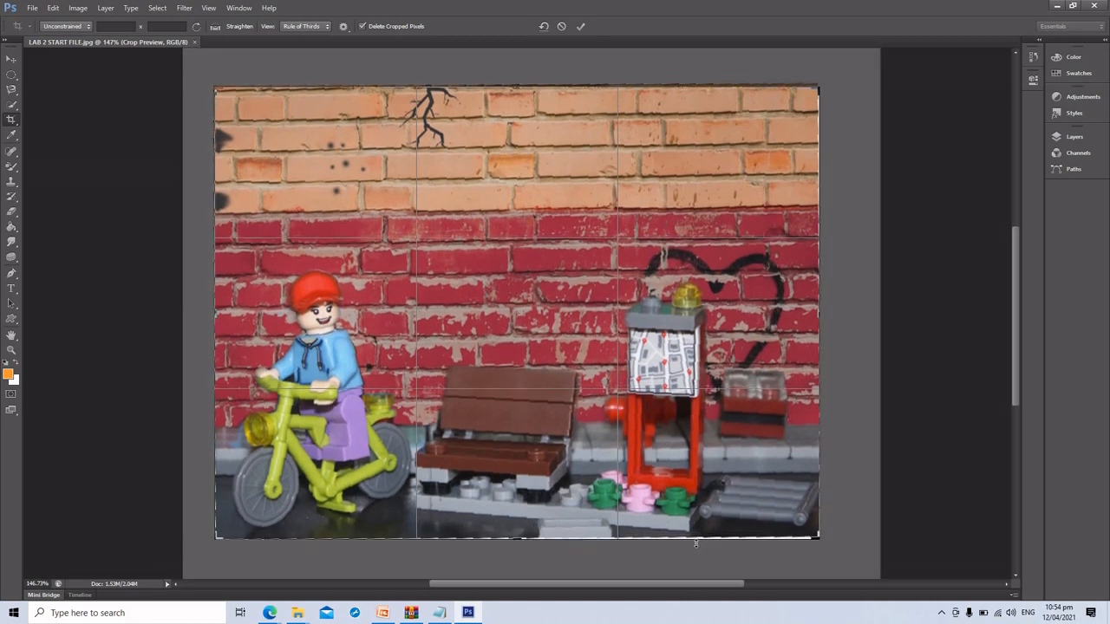
{"action": "key", "text": "Return"}
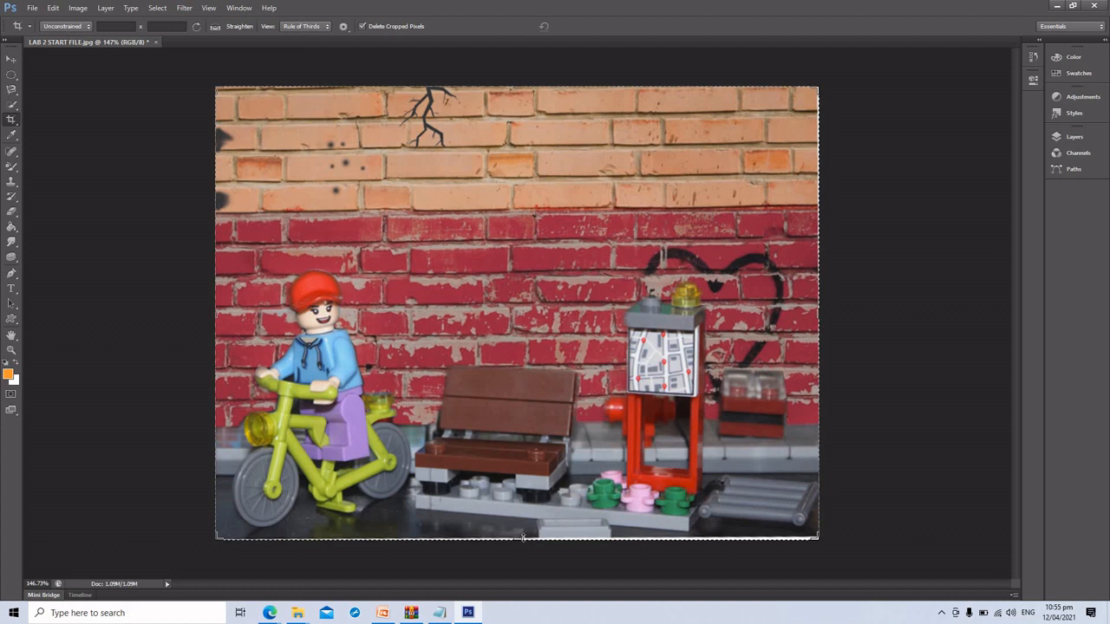
Step: Crop the remaining white slivers along the image's lower and right edges, and switch to the Move tool
{"action": "left_click_drag", "start_coordinate": [523, 540], "coordinate": [525, 538]}
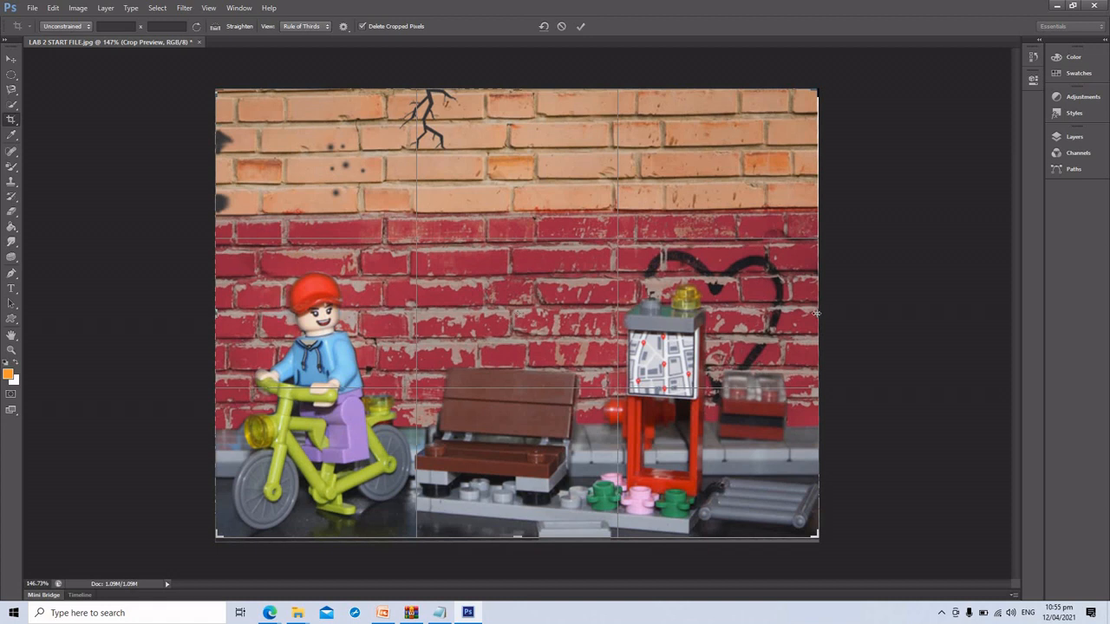
{"action": "left_click_drag", "start_coordinate": [816, 313], "coordinate": [817, 311]}
{"action": "key", "text": "Return"}
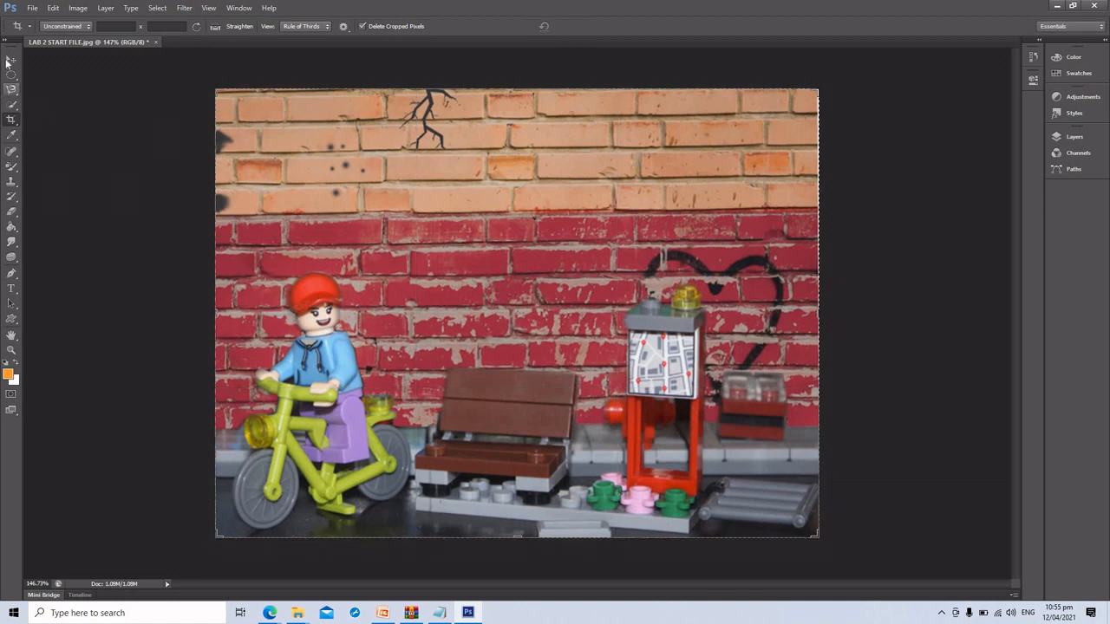
{"action": "left_click", "coordinate": [10, 60]}
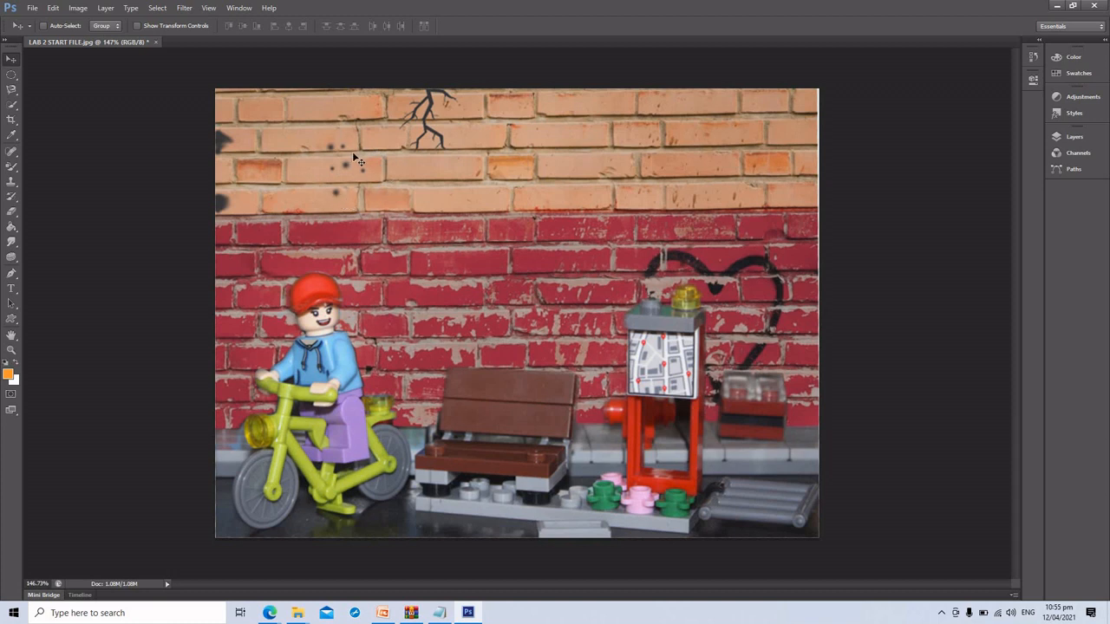
Step: Heal the scattered dark spots on the orange bricks with the Spot Healing Brush in Content-Aware type, using a small 10 px brush
{"action": "left_click", "coordinate": [12, 153]}
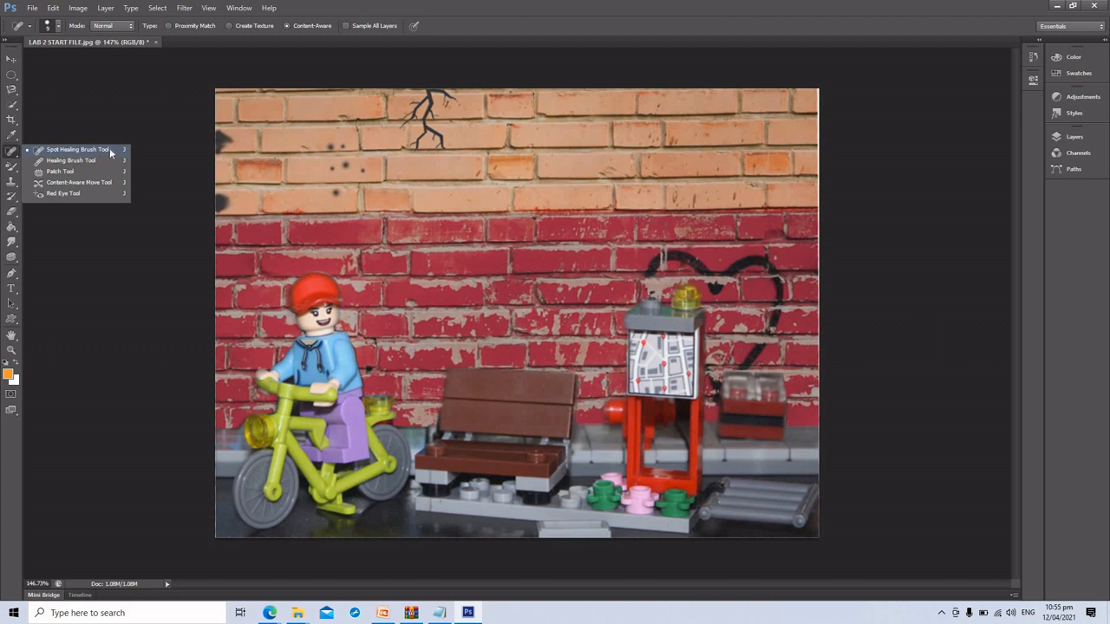
{"action": "left_click", "coordinate": [300, 141]}
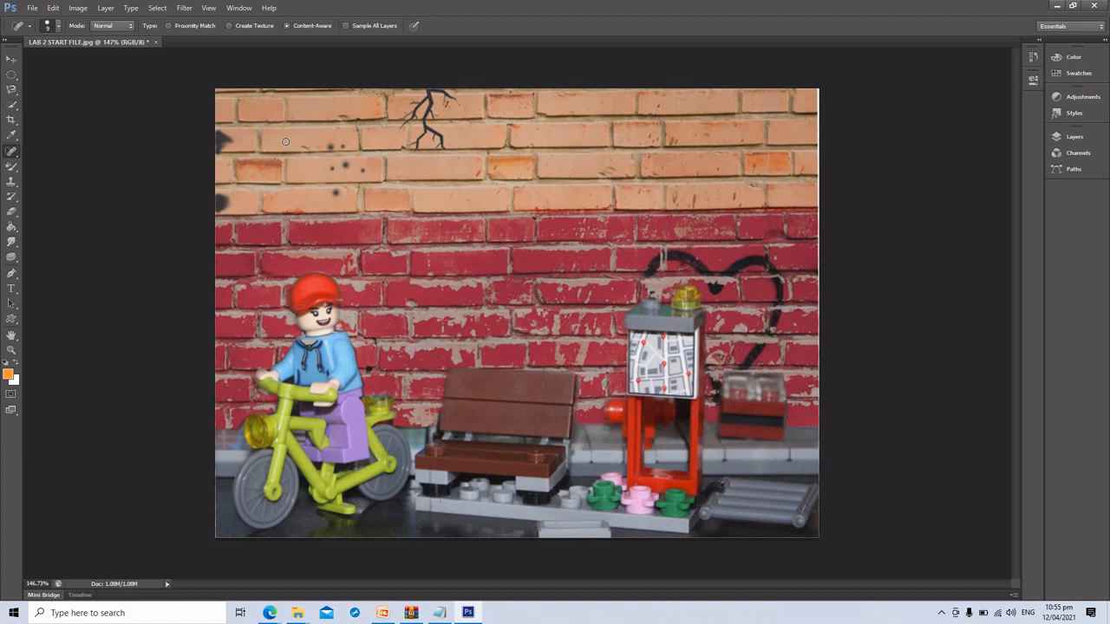
{"action": "key", "text": "bracketleft"}
{"action": "key", "text": "bracketright"}
{"action": "key", "text": "bracketright"}
{"action": "key", "text": "bracketright"}
{"action": "key", "text": "bracketright"}
{"action": "key", "text": "bracketright"}
{"action": "key", "text": "bracketright"}
{"action": "key", "text": "bracketright"}
{"action": "key", "text": "bracketright"}
{"action": "key", "text": "bracketleft"}
{"action": "key", "text": "bracketleft"}
{"action": "key", "text": "bracketleft"}
{"action": "key", "text": "bracketleft"}
{"action": "key", "text": "bracketleft"}
{"action": "key", "text": "bracketleft"}
{"action": "key", "text": "bracketleft"}
{"action": "key", "text": "bracketleft"}
{"action": "key", "text": "bracketleft"}
{"action": "key", "text": "bracketleft"}
{"action": "key", "text": "bracketleft"}
{"action": "key", "text": "bracketleft"}
{"action": "key", "text": "bracketleft"}
{"action": "key", "text": "bracketright"}
{"action": "key", "text": "bracketright"}
{"action": "key", "text": "bracketright"}
{"action": "key", "text": "bracketright"}
{"action": "key", "text": "bracketright"}
{"action": "key", "text": "bracketright"}
{"action": "key", "text": "bracketleft"}
{"action": "key", "text": "bracketleft"}
{"action": "key", "text": "bracketleft"}
{"action": "key", "text": "bracketleft"}
{"action": "key", "text": "bracketleft"}
{"action": "key", "text": "bracketleft"}
{"action": "key", "text": "bracketleft"}
{"action": "key", "text": "bracketleft"}
{"action": "key", "text": "bracketleft"}
{"action": "left_click", "coordinate": [321, 146]}
{"action": "left_click_drag", "start_coordinate": [320, 146], "coordinate": [335, 148]}
{"action": "left_click_drag", "start_coordinate": [347, 165], "coordinate": [366, 168]}
{"action": "mouse_move", "coordinate": [353, 166]}
{"action": "left_mouse_down"}
{"action": "mouse_move", "coordinate": [327, 195]}
{"action": "mouse_move", "coordinate": [367, 195]}
{"action": "left_mouse_up"}
{"action": "left_click", "coordinate": [339, 193]}
Step: Brush over the remaining smudge along the mortar line above the cyclist with the Spot Healing Brush
{"action": "left_click_drag", "start_coordinate": [324, 148], "coordinate": [302, 147]}
{"action": "left_click_drag", "start_coordinate": [293, 145], "coordinate": [325, 146]}
{"action": "mouse_move", "coordinate": [327, 142]}
{"action": "left_mouse_down"}
{"action": "mouse_move", "coordinate": [349, 146]}
{"action": "mouse_move", "coordinate": [331, 147]}
{"action": "left_mouse_up"}
{"action": "mouse_move", "coordinate": [314, 147]}
{"action": "left_mouse_down"}
{"action": "mouse_move", "coordinate": [294, 147]}
{"action": "mouse_move", "coordinate": [320, 145]}
{"action": "left_mouse_up"}
Step: Outline the black branching crack at the wall's upper edge with the Patch tool and set the patch mode to Content-Aware
{"action": "right_click", "coordinate": [18, 153]}
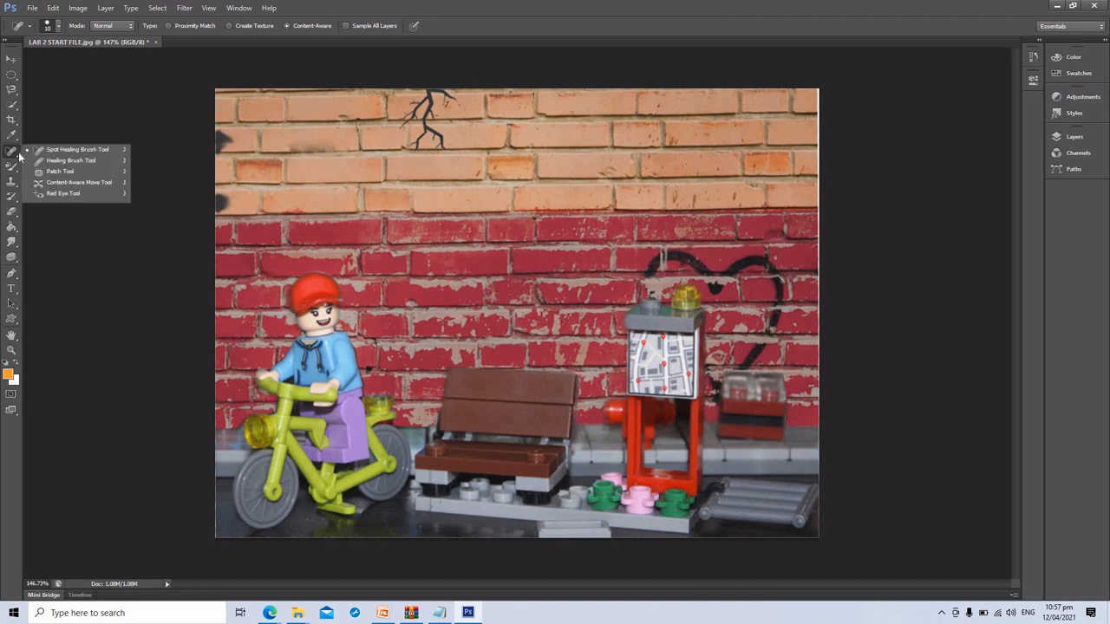
{"action": "left_click", "coordinate": [81, 171]}
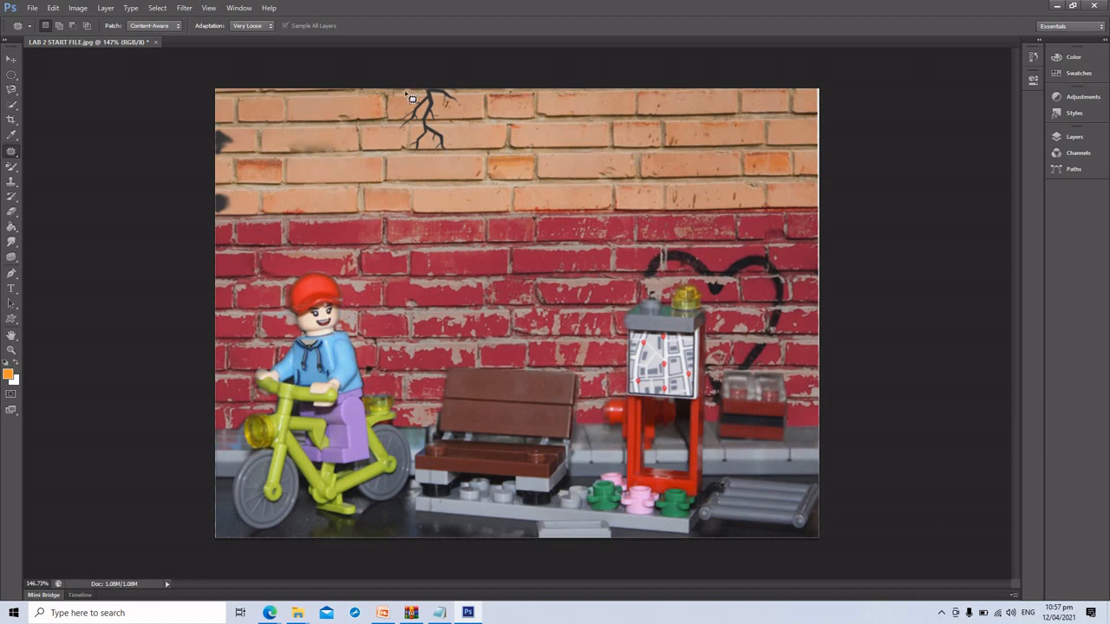
{"action": "mouse_move", "coordinate": [423, 80]}
{"action": "left_mouse_down"}
{"action": "mouse_move", "coordinate": [402, 99]}
{"action": "mouse_move", "coordinate": [387, 145]}
{"action": "mouse_move", "coordinate": [397, 140]}
{"action": "mouse_move", "coordinate": [396, 159]}
{"action": "mouse_move", "coordinate": [438, 161]}
{"action": "mouse_move", "coordinate": [459, 146]}
{"action": "mouse_move", "coordinate": [451, 125]}
{"action": "left_mouse_up"}
{"action": "left_click", "coordinate": [154, 25]}
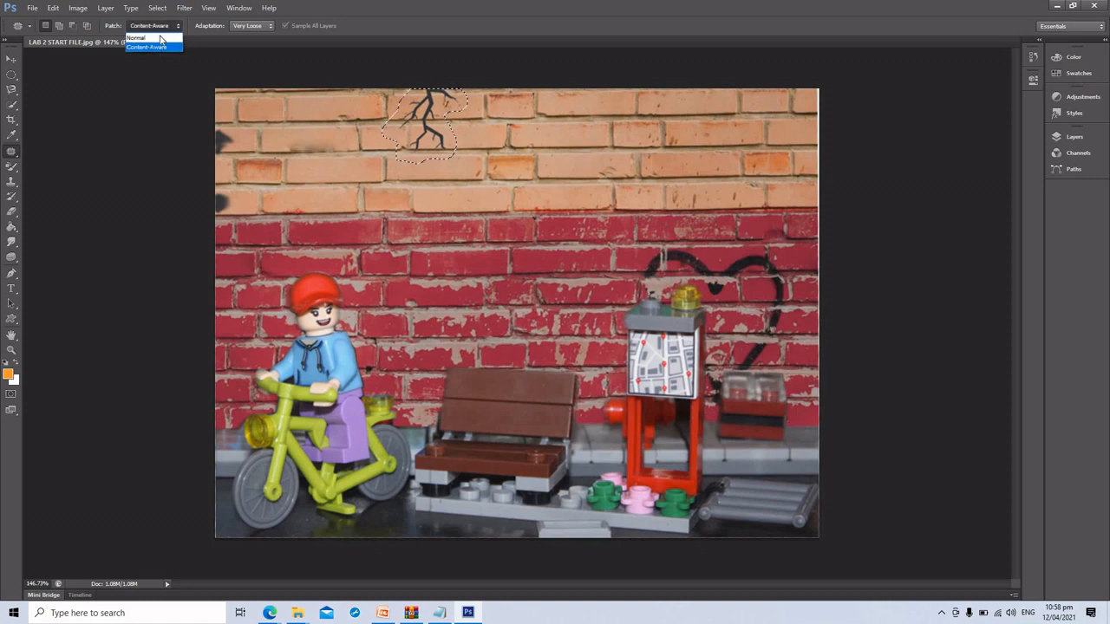
{"action": "left_click", "coordinate": [167, 35]}
{"action": "left_click", "coordinate": [166, 26]}
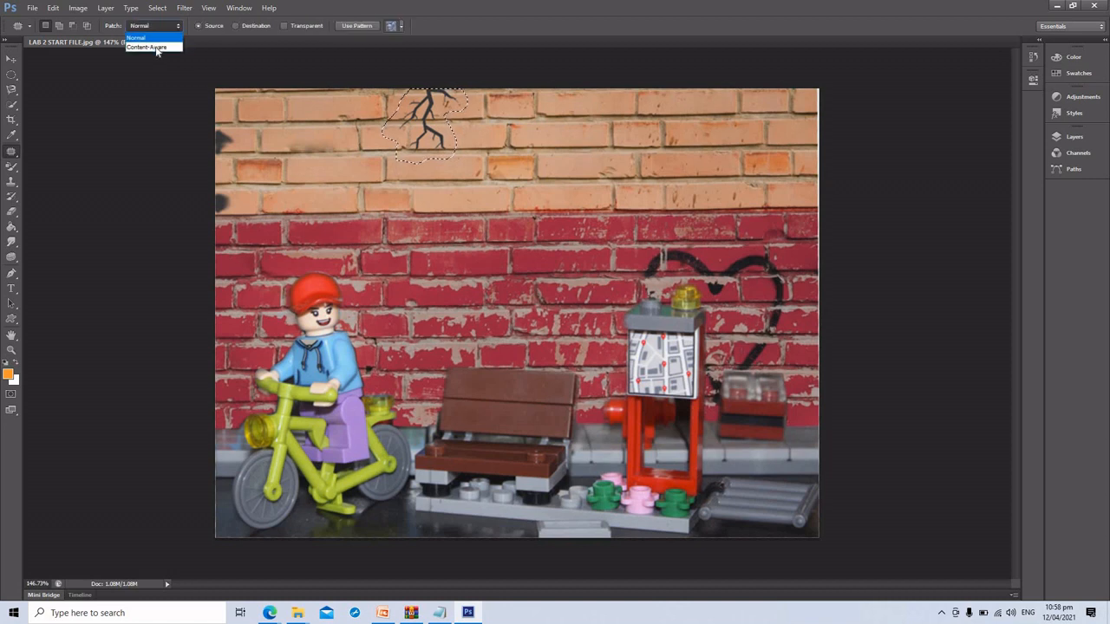
{"action": "left_click", "coordinate": [158, 46]}
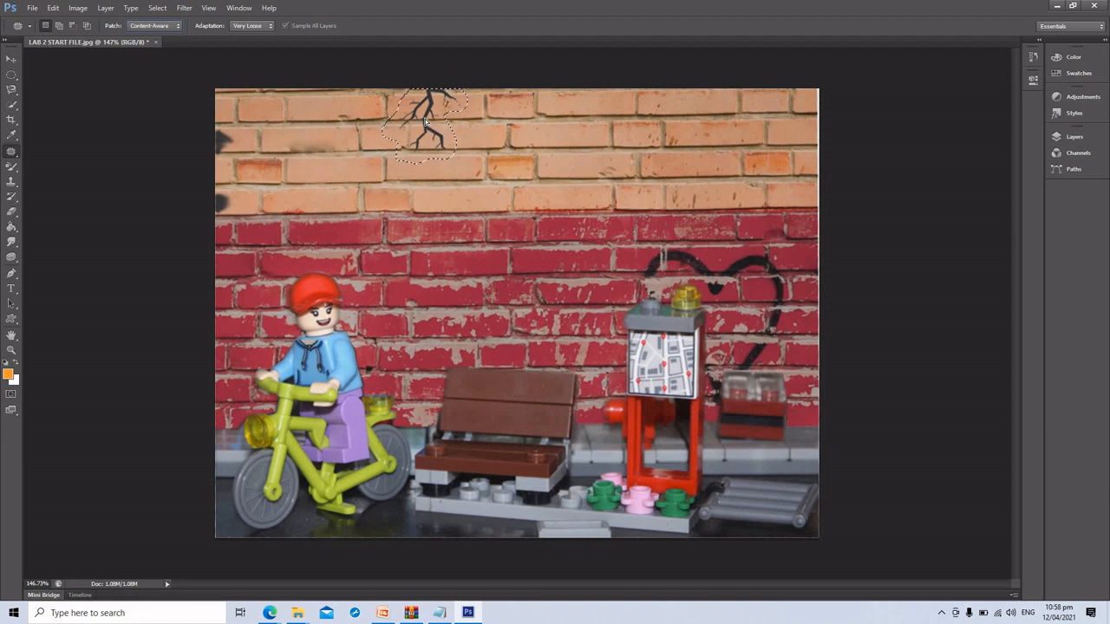
Step: Try patching the crack from several neighbouring brick areas in Content-Aware mode, undoing each attempt
{"action": "left_click_drag", "start_coordinate": [430, 126], "coordinate": [512, 118]}
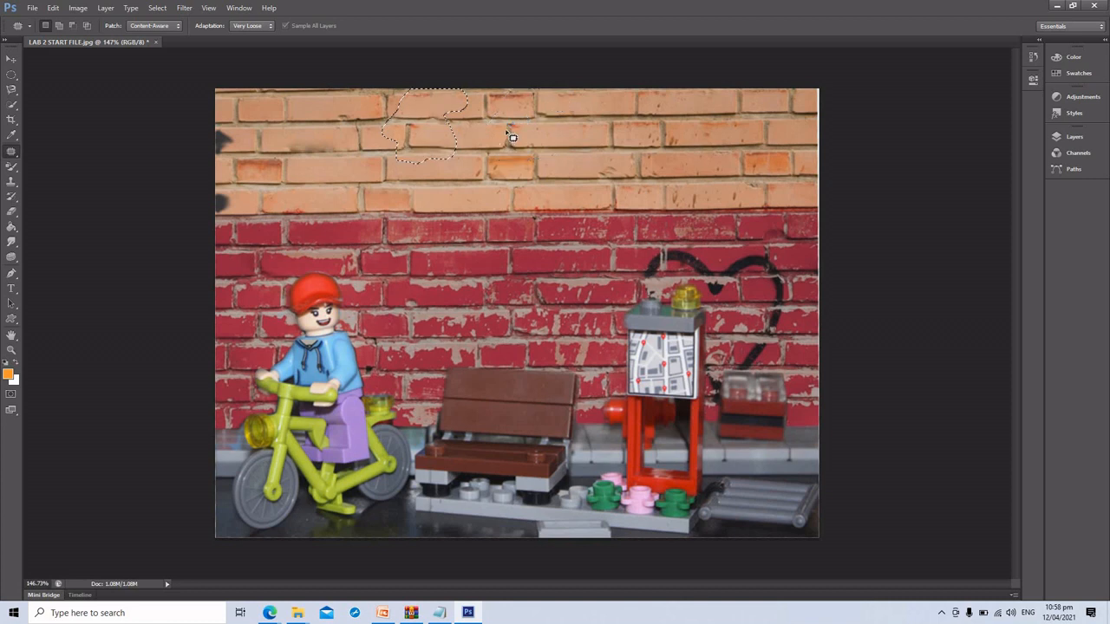
{"action": "key", "text": "ctrl+z"}
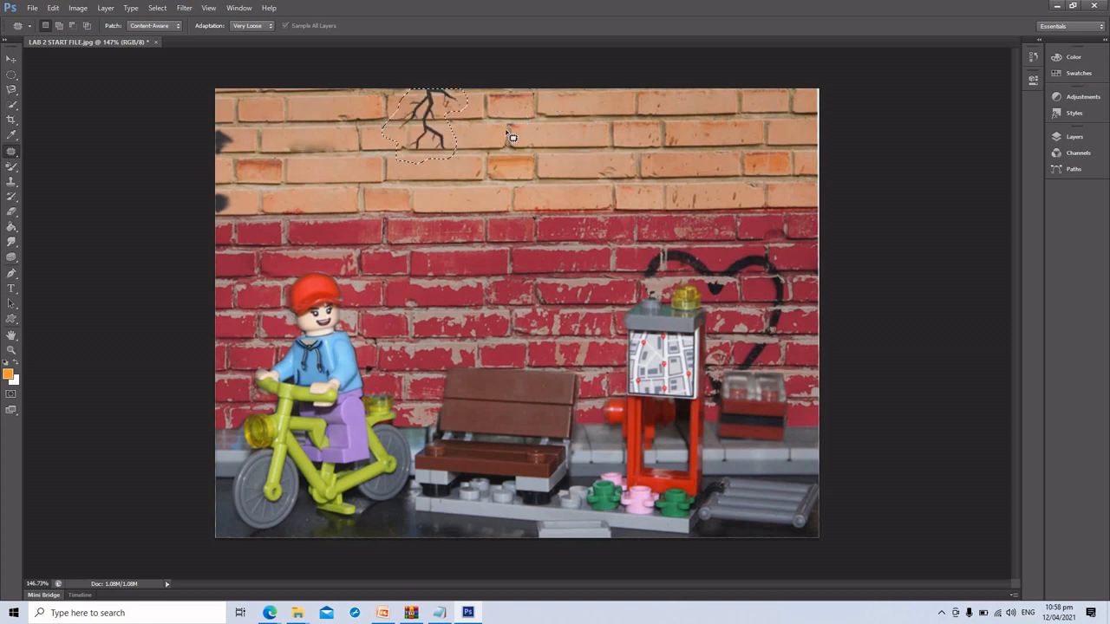
{"action": "left_click_drag", "start_coordinate": [438, 111], "coordinate": [521, 112]}
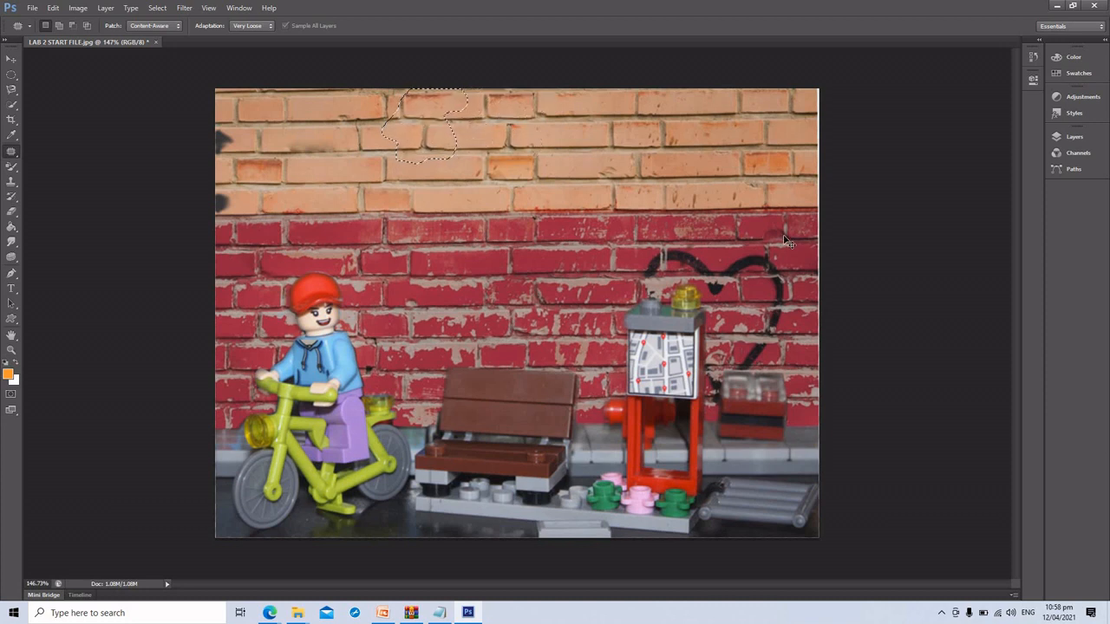
{"action": "key", "text": "ctrl+z"}
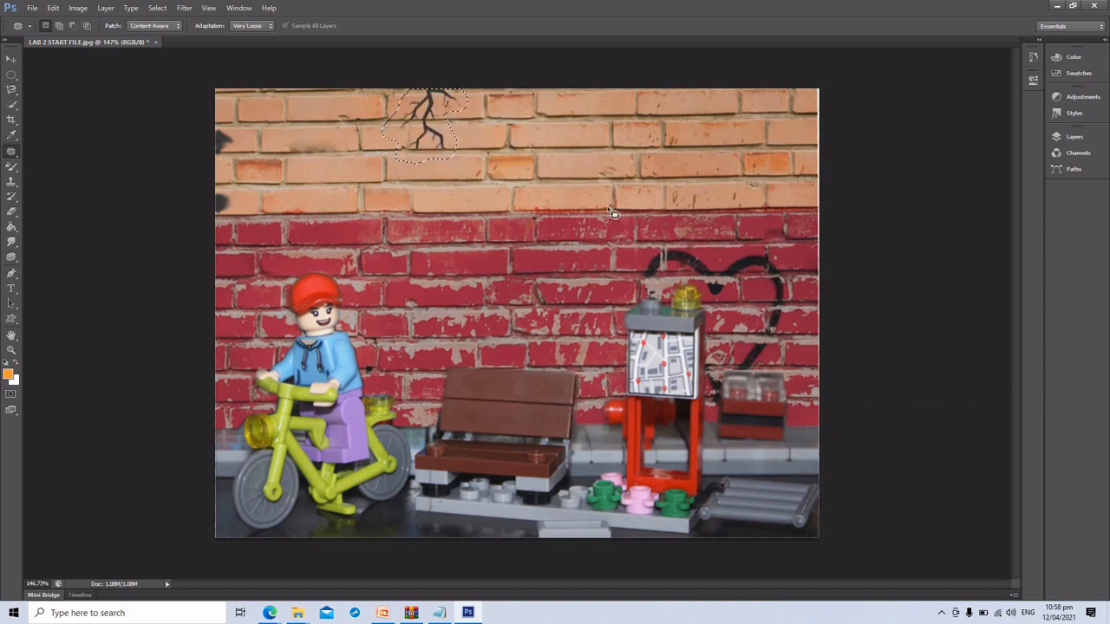
{"action": "left_click", "coordinate": [175, 27]}
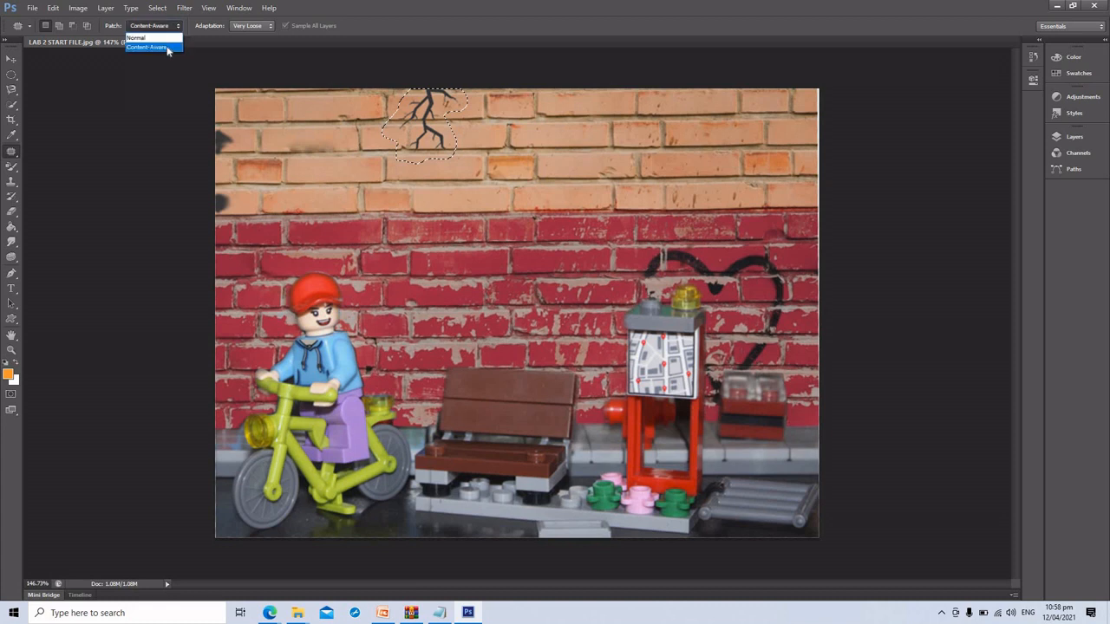
{"action": "left_click", "coordinate": [168, 48]}
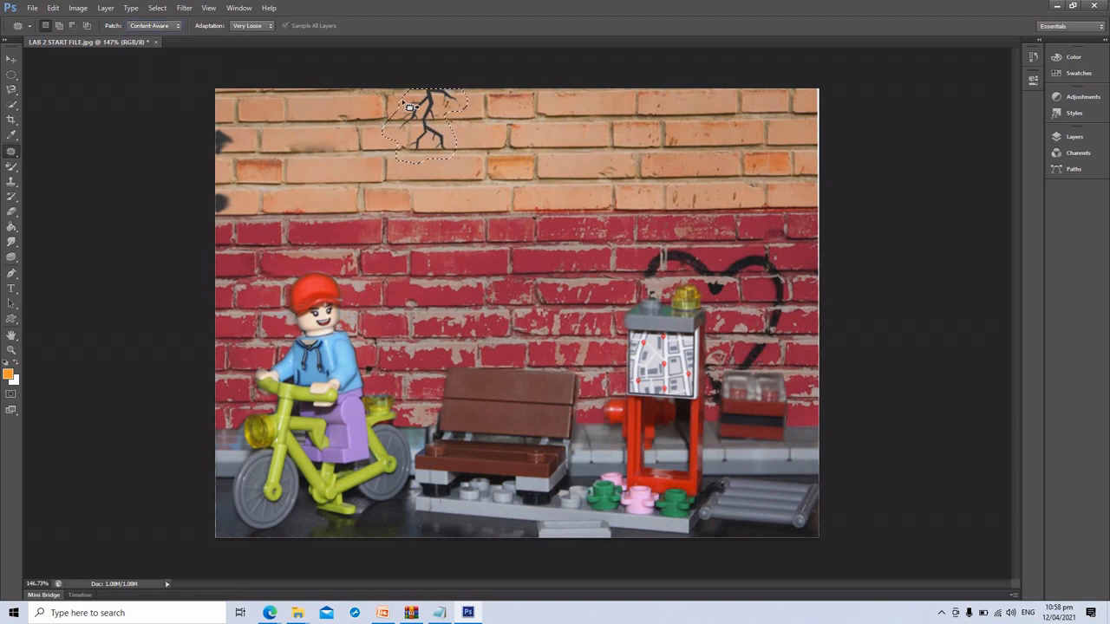
{"action": "left_click_drag", "start_coordinate": [438, 110], "coordinate": [511, 121]}
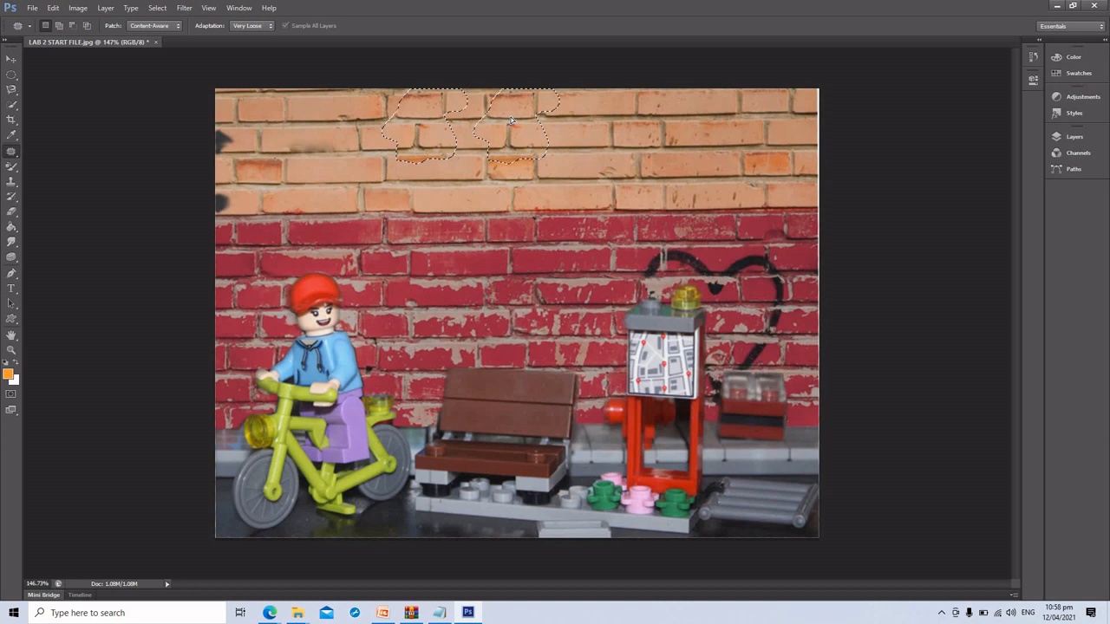
{"action": "left_click_drag", "start_coordinate": [510, 120], "coordinate": [510, 121]}
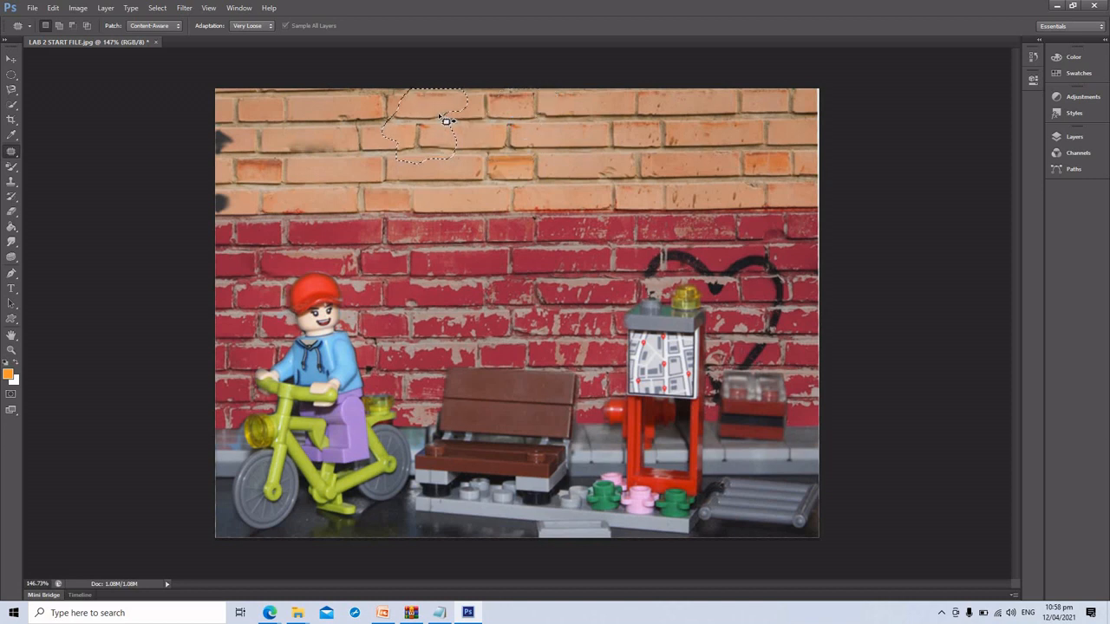
{"action": "key", "text": "ctrl+z"}
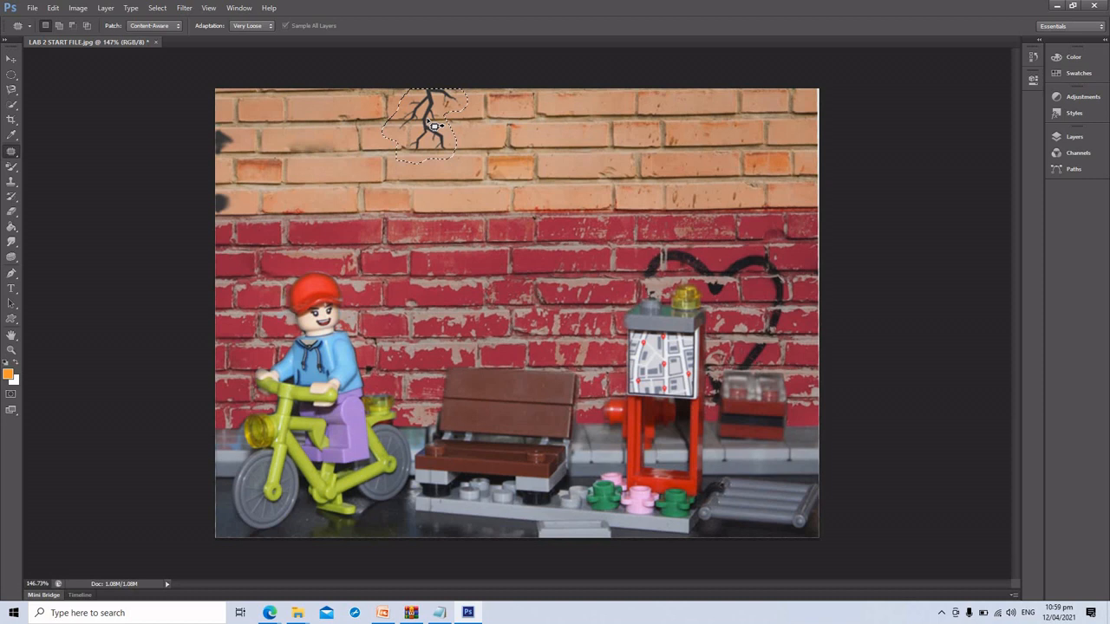
{"action": "left_click_drag", "start_coordinate": [433, 126], "coordinate": [579, 118]}
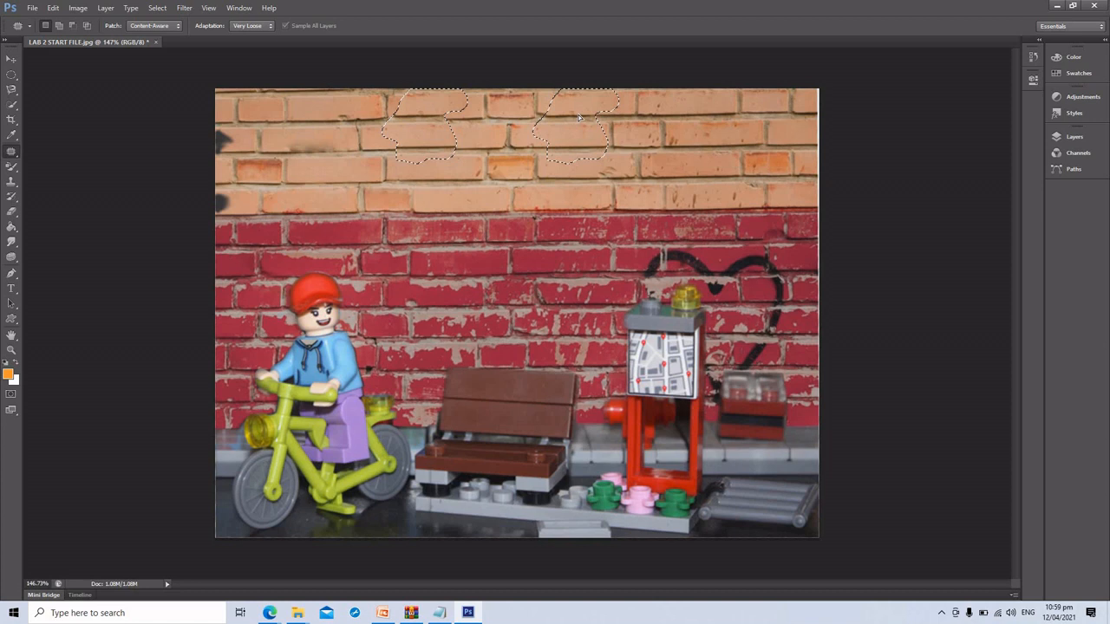
{"action": "left_click_drag", "start_coordinate": [579, 117], "coordinate": [579, 117]}
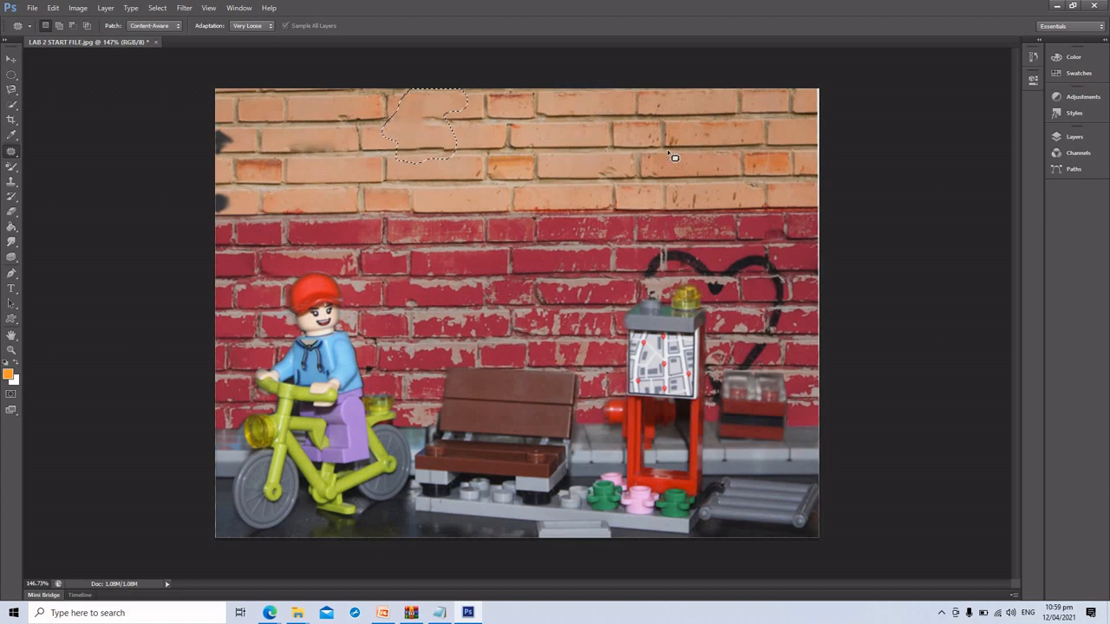
{"action": "key", "text": "ctrl+z"}
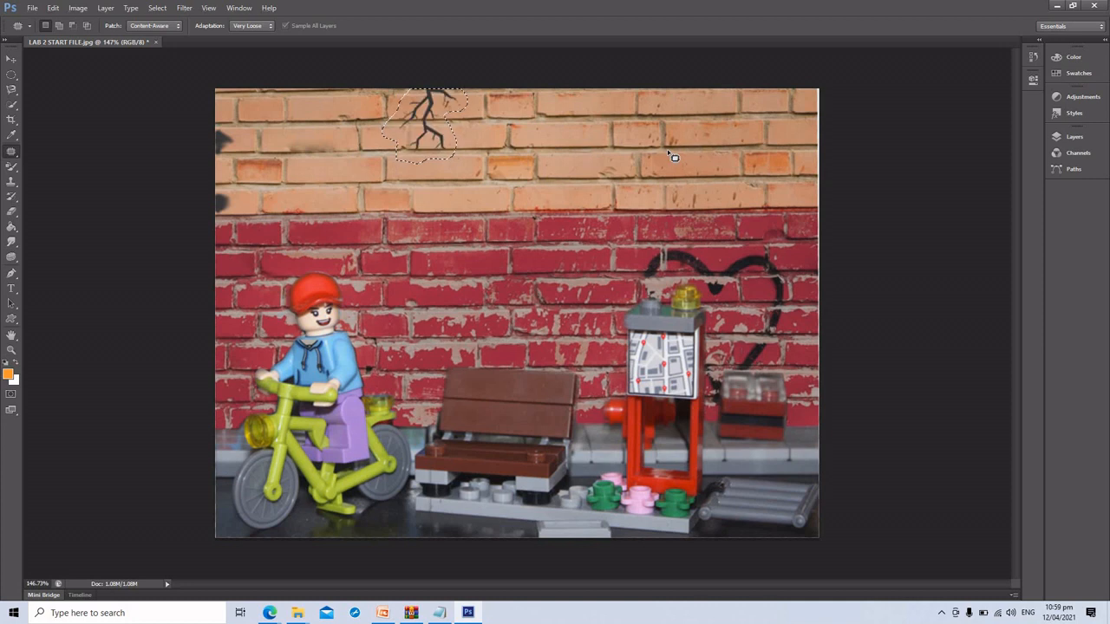
Step: Patch the crack with the clean bricks just to its right, compare before and after, and deselect the area
{"action": "left_click_drag", "start_coordinate": [436, 133], "coordinate": [526, 147]}
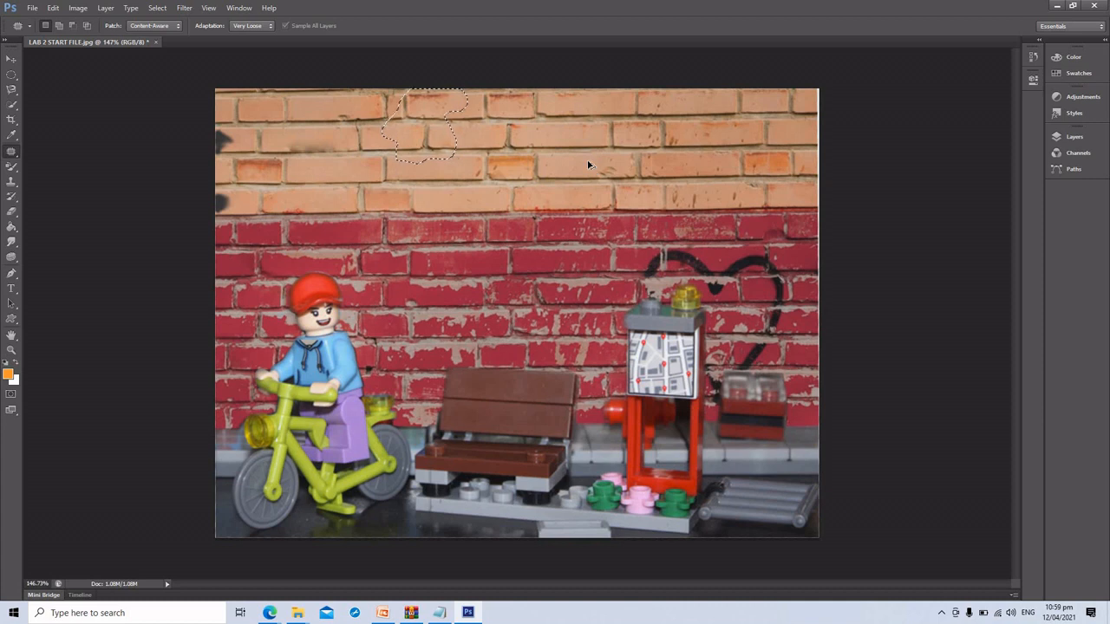
{"action": "key", "text": "ctrl+z"}
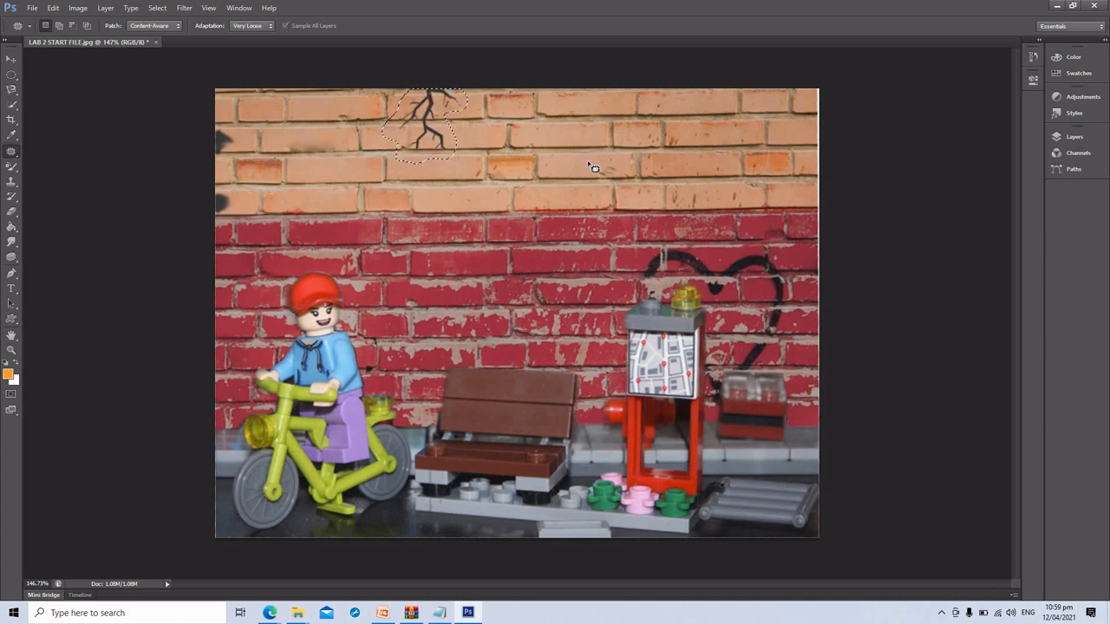
{"action": "key", "text": "ctrl+z"}
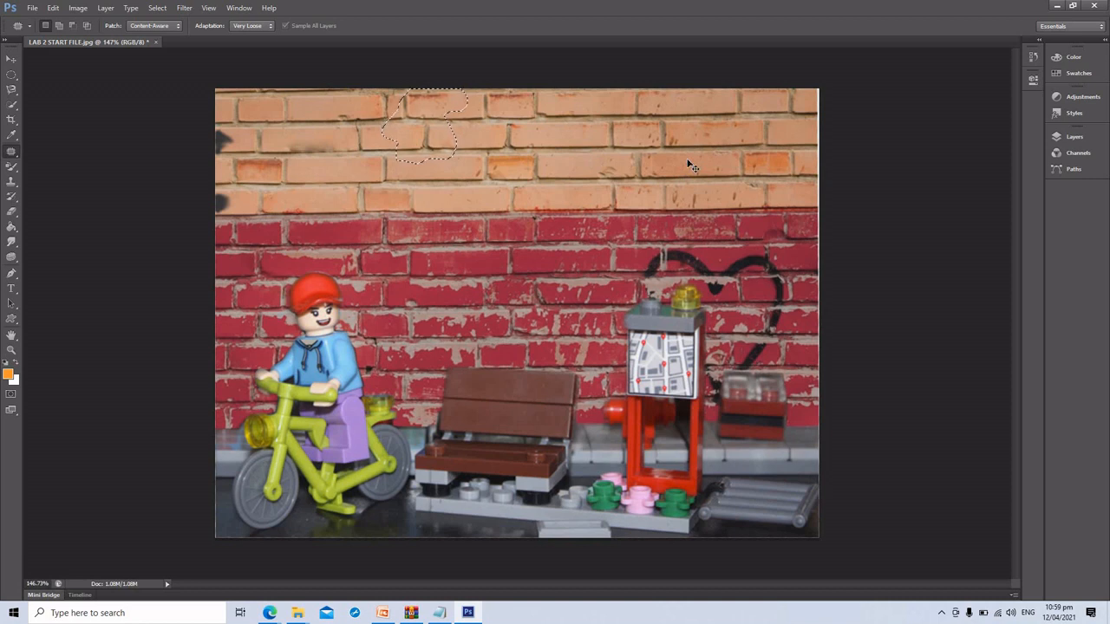
{"action": "key", "text": "ctrl+d"}
Step: Smudge away the upper dark blotch on the wall's left edge with the Smudge tool at 100% strength and a 15 px brush
{"action": "left_click", "coordinate": [12, 240]}
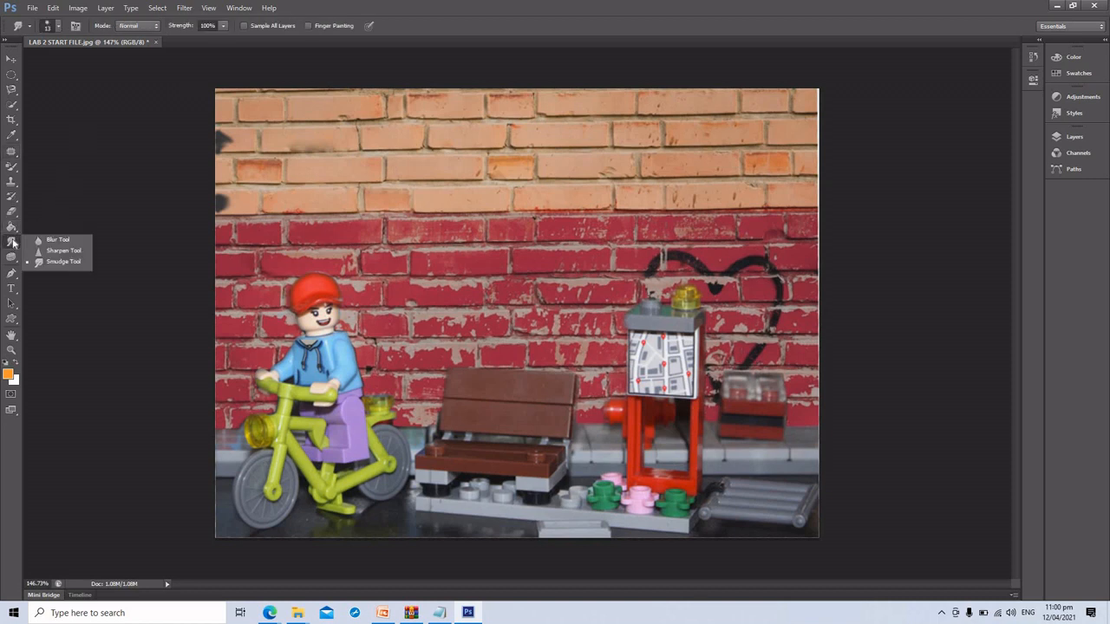
{"action": "left_click", "coordinate": [72, 258]}
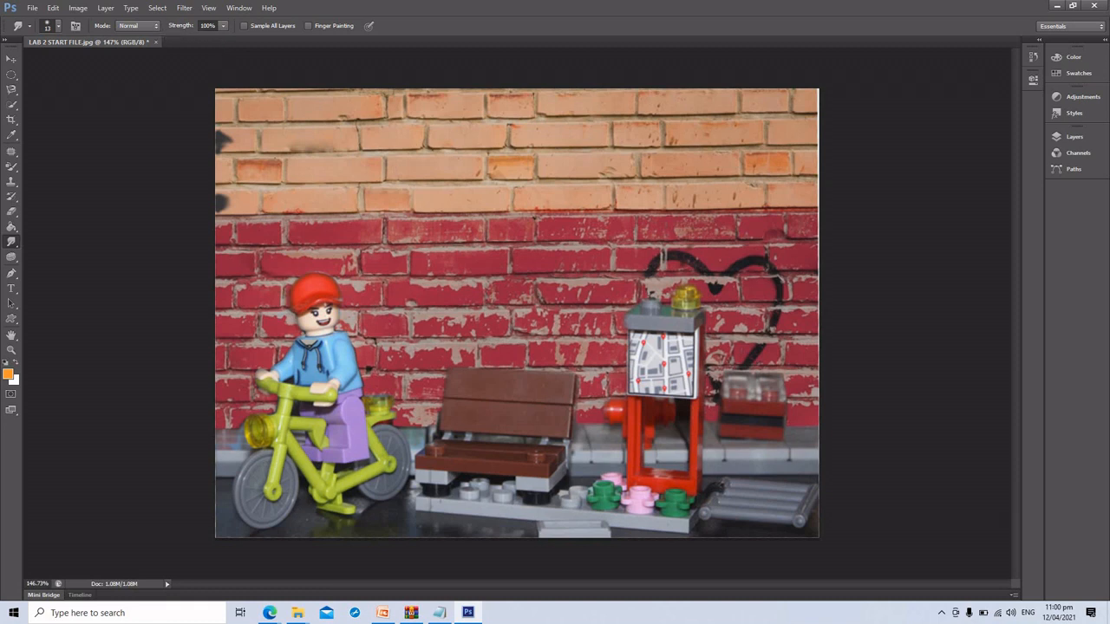
{"action": "left_click", "coordinate": [223, 26]}
{"action": "left_click_drag", "start_coordinate": [209, 38], "coordinate": [232, 39]}
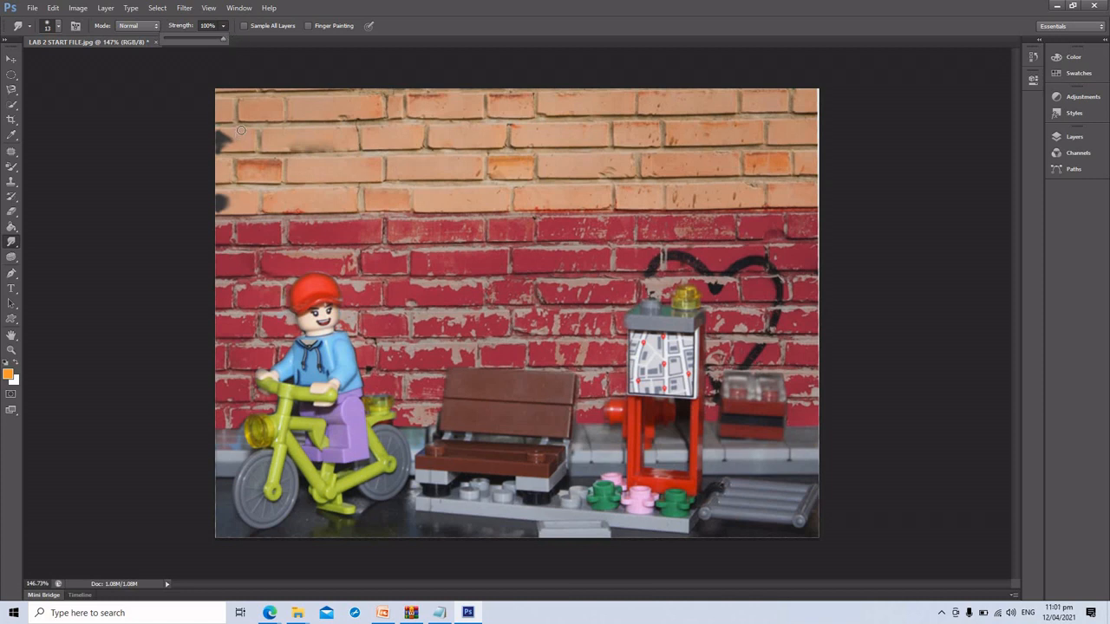
{"action": "key", "text": "bracketright"}
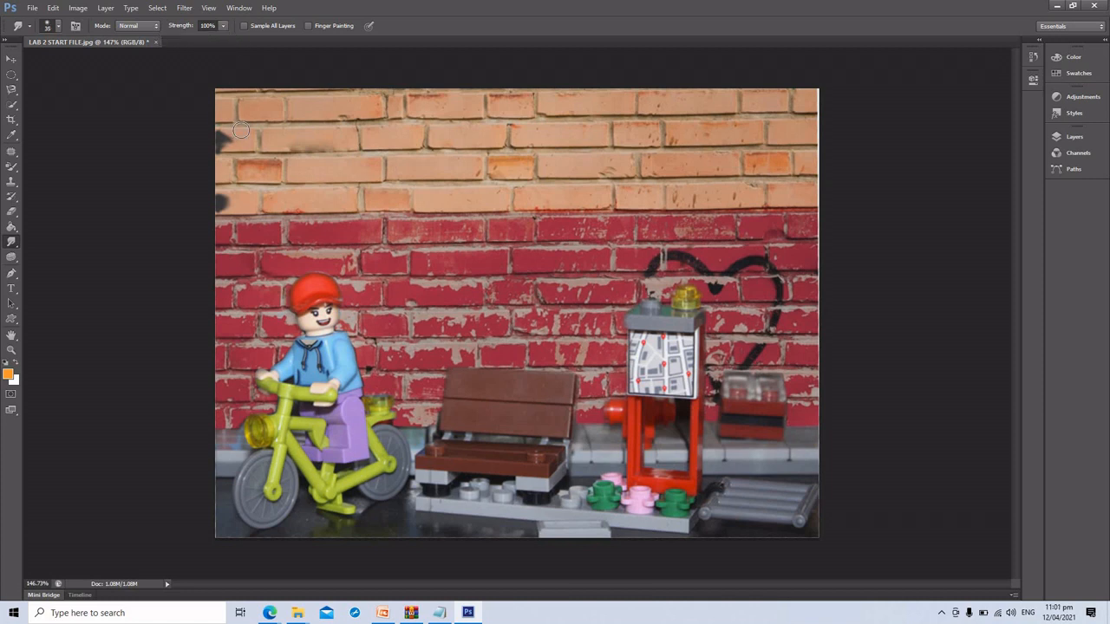
{"action": "key", "text": "bracketright"}
{"action": "key", "text": "bracketright"}
{"action": "key", "text": "bracketright"}
{"action": "key", "text": "bracketleft"}
{"action": "key", "text": "bracketleft"}
{"action": "key", "text": "bracketright"}
{"action": "key", "text": "bracketright"}
{"action": "mouse_move", "coordinate": [233, 137]}
{"action": "left_mouse_down"}
{"action": "mouse_move", "coordinate": [214, 132]}
{"action": "mouse_move", "coordinate": [237, 141]}
{"action": "mouse_move", "coordinate": [224, 139]}
{"action": "left_mouse_up"}
{"action": "left_click_drag", "start_coordinate": [231, 145], "coordinate": [208, 143]}
Step: Set the Smudge strength to 23% and smudge away the lower dark blotch on the wall's left edge
{"action": "left_click", "coordinate": [223, 26]}
{"action": "left_click_drag", "start_coordinate": [183, 40], "coordinate": [177, 41]}
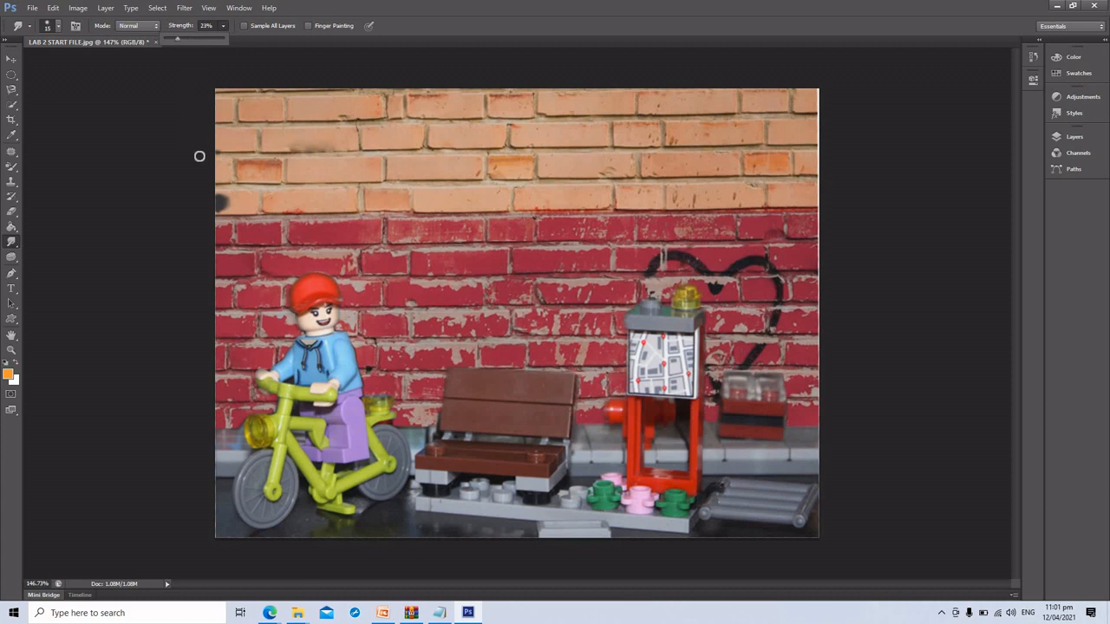
{"action": "left_click", "coordinate": [232, 198]}
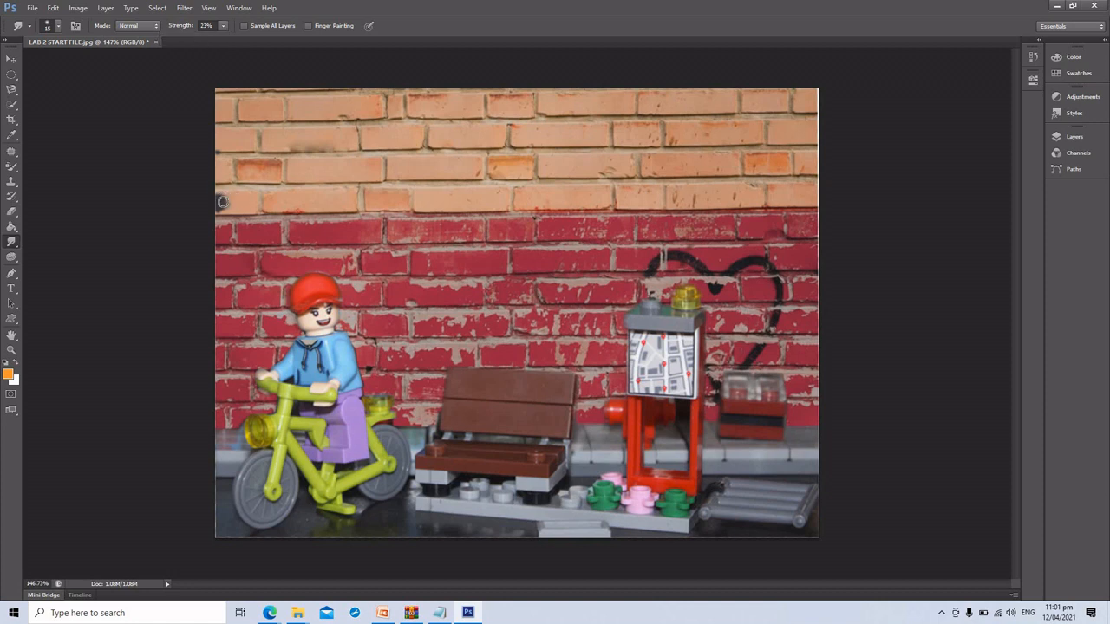
{"action": "left_click_drag", "start_coordinate": [216, 202], "coordinate": [221, 207]}
{"action": "left_click", "coordinate": [12, 242]}
{"action": "left_click", "coordinate": [42, 261]}
Step: Switch to the Sponge tool and adjust its brush size to 150 px
{"action": "left_click", "coordinate": [11, 258]}
{"action": "right_click", "coordinate": [11, 258]}
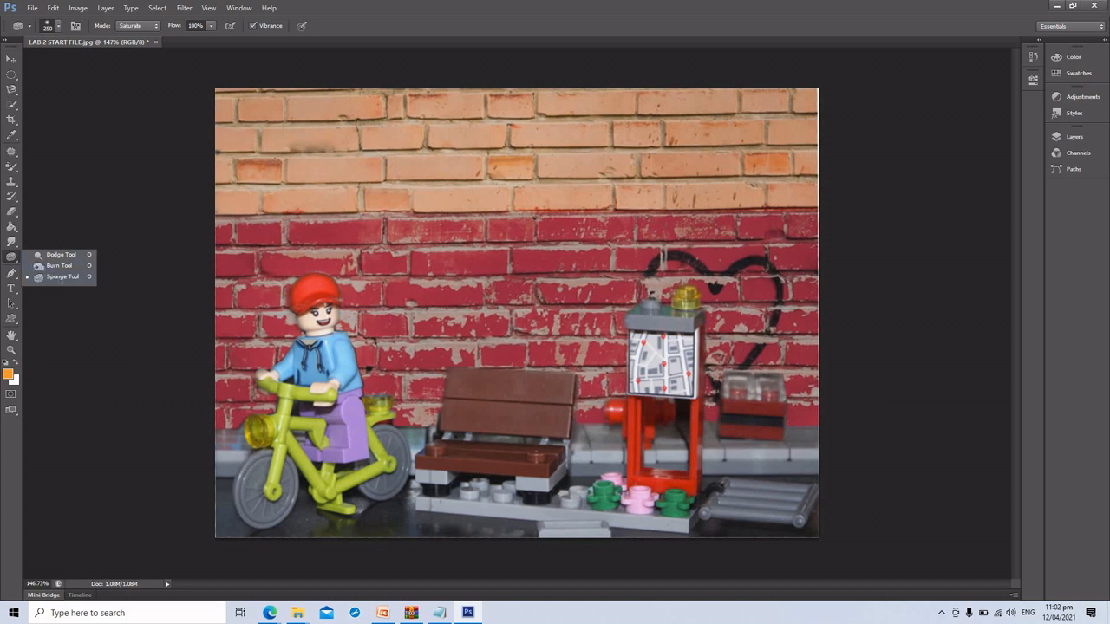
{"action": "left_click", "coordinate": [59, 279]}
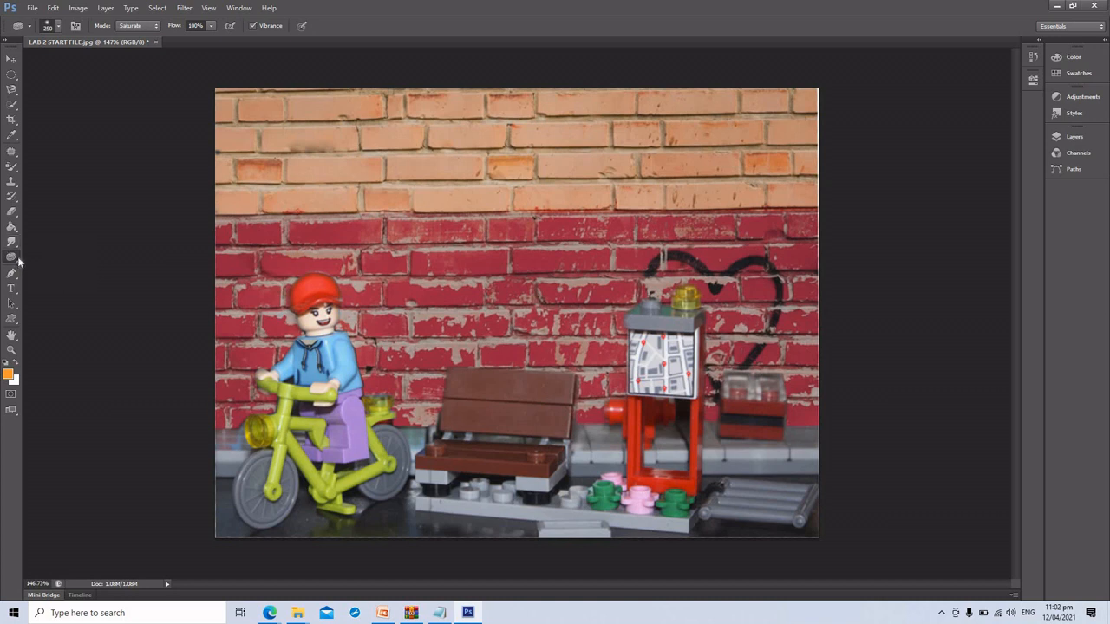
{"action": "right_click", "coordinate": [12, 258]}
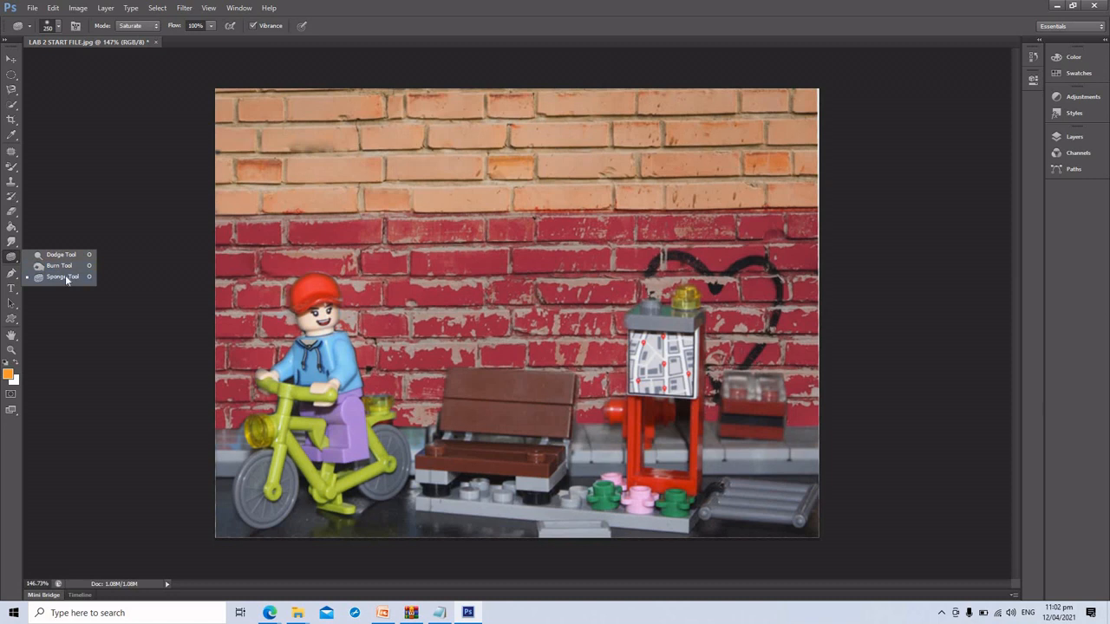
{"action": "left_click", "coordinate": [66, 277]}
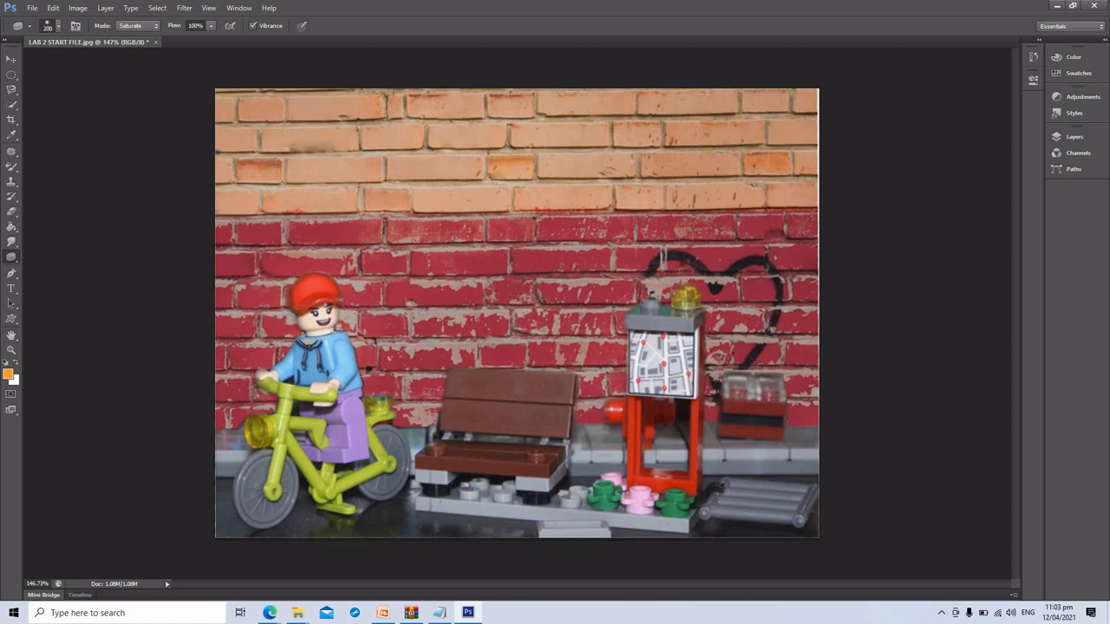
{"action": "key", "text": "bracketright"}
{"action": "key", "text": "bracketleft"}
{"action": "key", "text": "bracketright"}
{"action": "key", "text": "bracketright"}
{"action": "key", "text": "bracketright"}
Step: Set the Sponge mode to Saturate and saturate a patch of the red bricks above the bench
{"action": "left_click", "coordinate": [149, 26]}
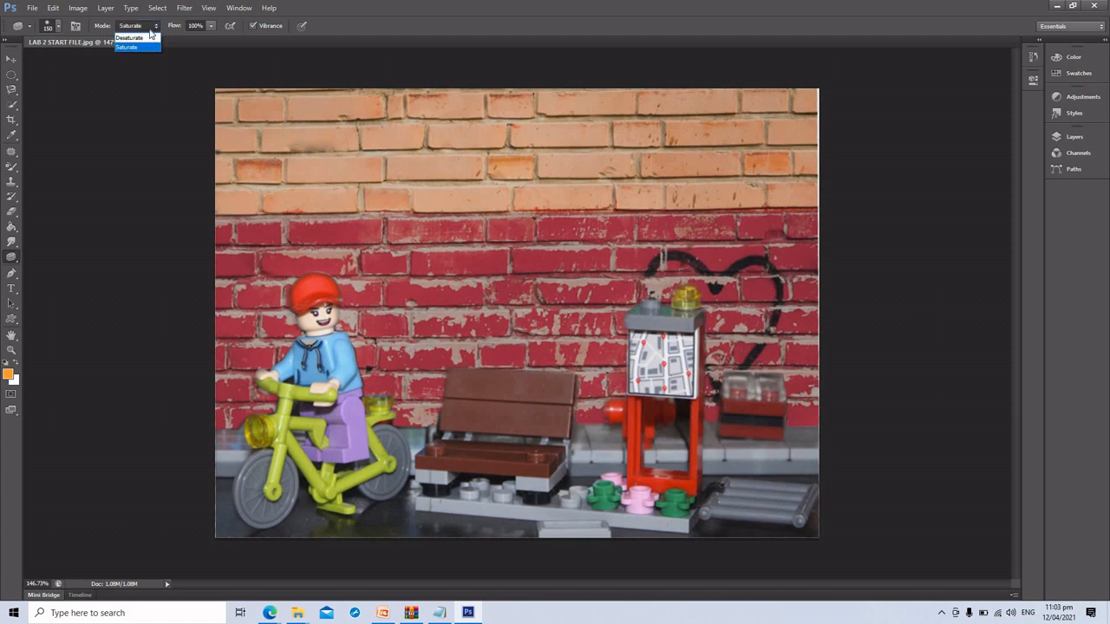
{"action": "left_click", "coordinate": [152, 33]}
{"action": "left_click", "coordinate": [153, 32]}
{"action": "left_click", "coordinate": [147, 37]}
{"action": "left_click", "coordinate": [145, 48]}
{"action": "left_click", "coordinate": [149, 28]}
{"action": "left_click", "coordinate": [143, 46]}
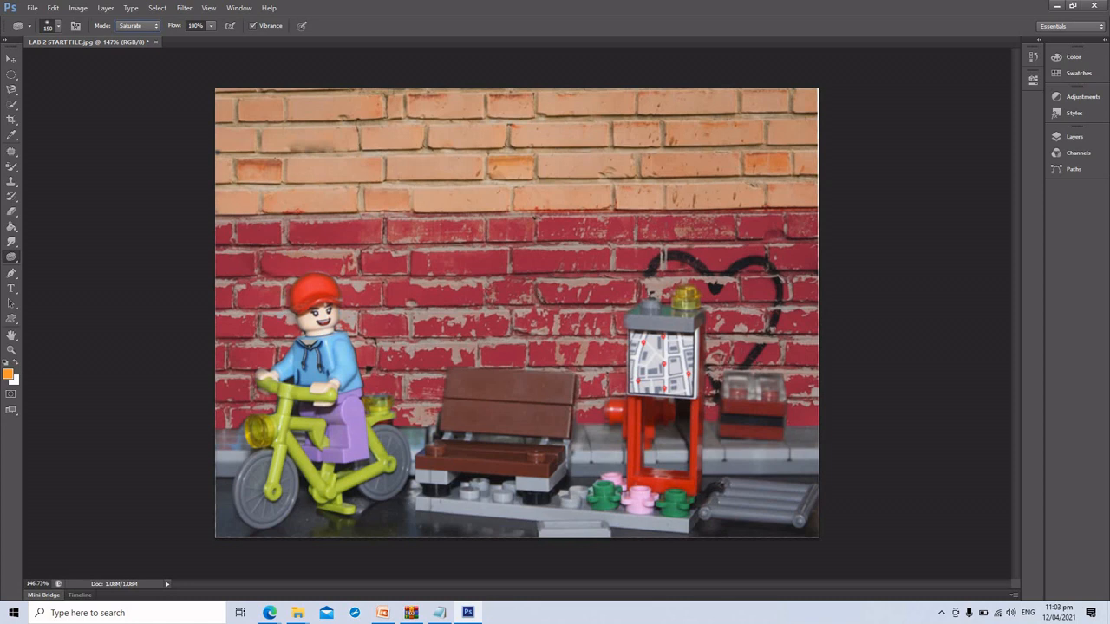
{"action": "left_click", "coordinate": [455, 268]}
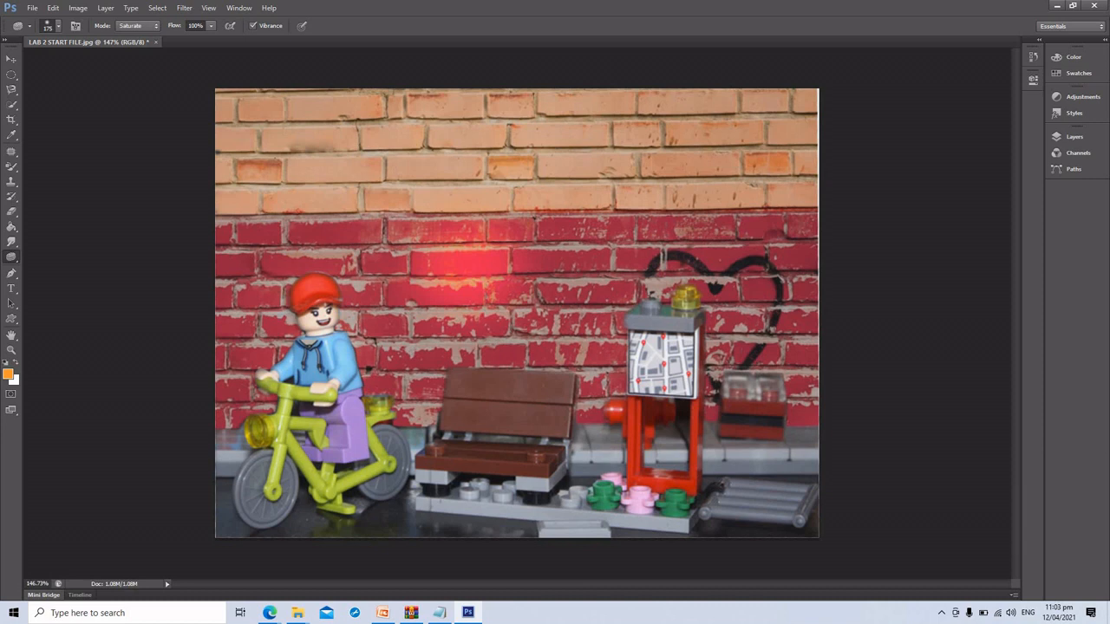
Step: Saturate more of the red bricks above the bench and near the wall's left edge, and set the Sponge mode to Desaturate
{"action": "left_click_drag", "start_coordinate": [468, 269], "coordinate": [517, 264]}
{"action": "mouse_move", "coordinate": [416, 262]}
{"action": "left_mouse_down"}
{"action": "mouse_move", "coordinate": [336, 234]}
{"action": "mouse_move", "coordinate": [235, 264]}
{"action": "mouse_move", "coordinate": [223, 326]}
{"action": "left_mouse_up"}
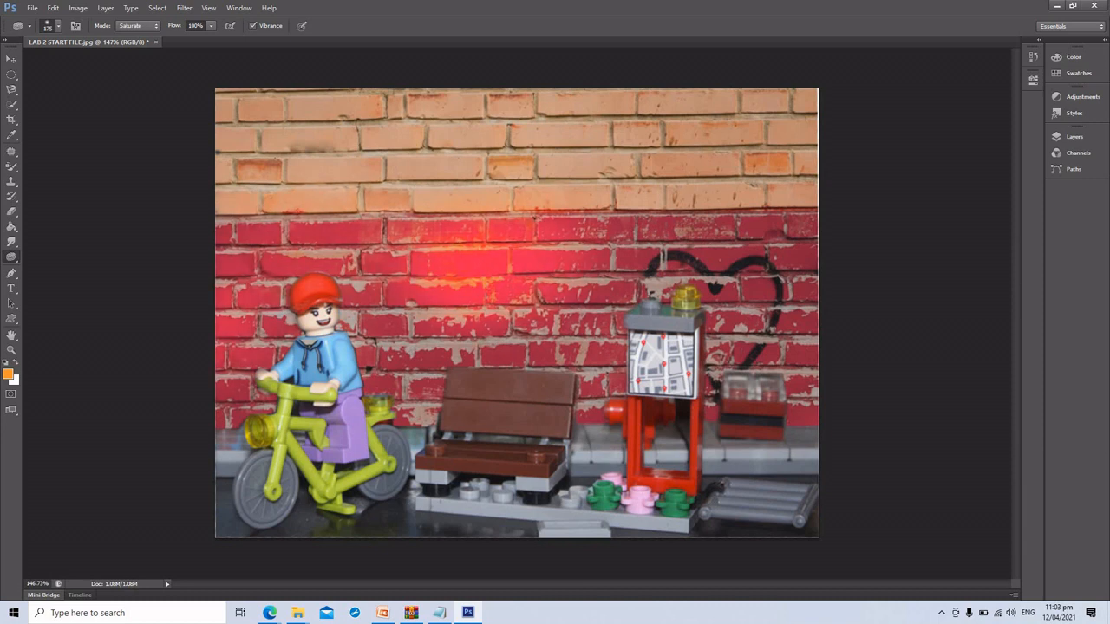
{"action": "left_click", "coordinate": [139, 26]}
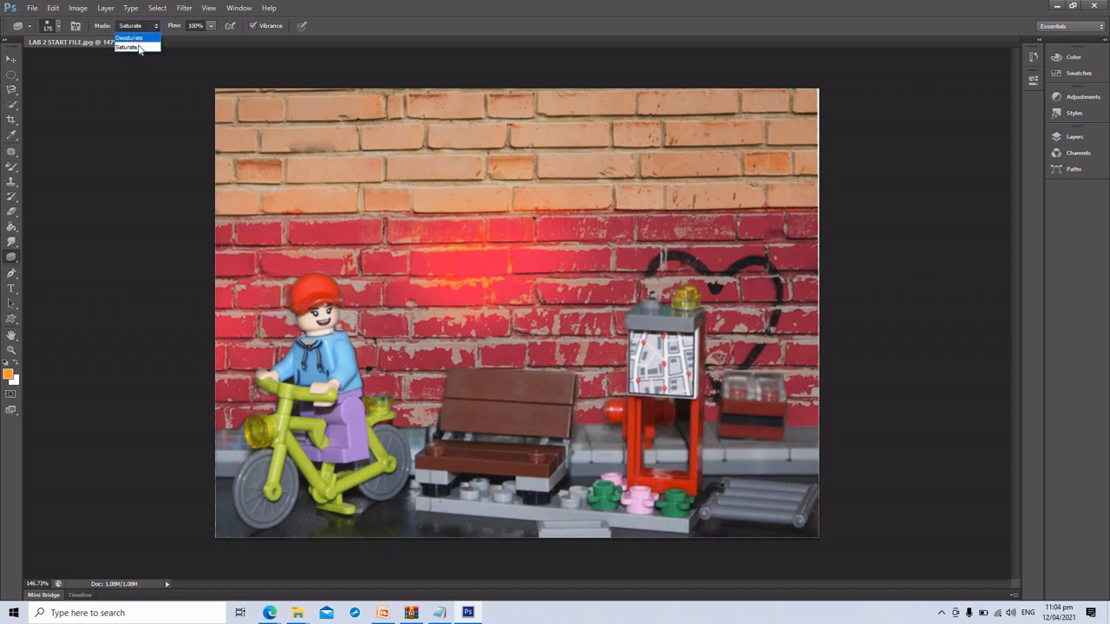
{"action": "left_click", "coordinate": [139, 39]}
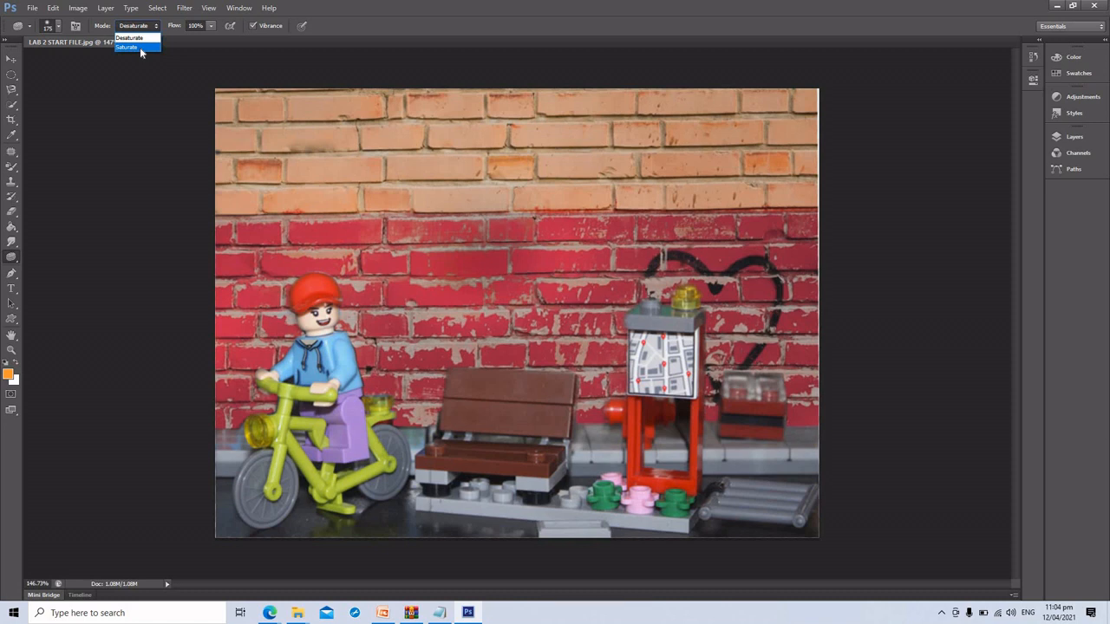
Step: Saturate the red brick wall and the figure's cap with the Sponge tool in Saturate mode at 73% flow
{"action": "left_click", "coordinate": [139, 46]}
{"action": "left_click", "coordinate": [210, 25]}
{"action": "left_click_drag", "start_coordinate": [199, 46], "coordinate": [196, 45]}
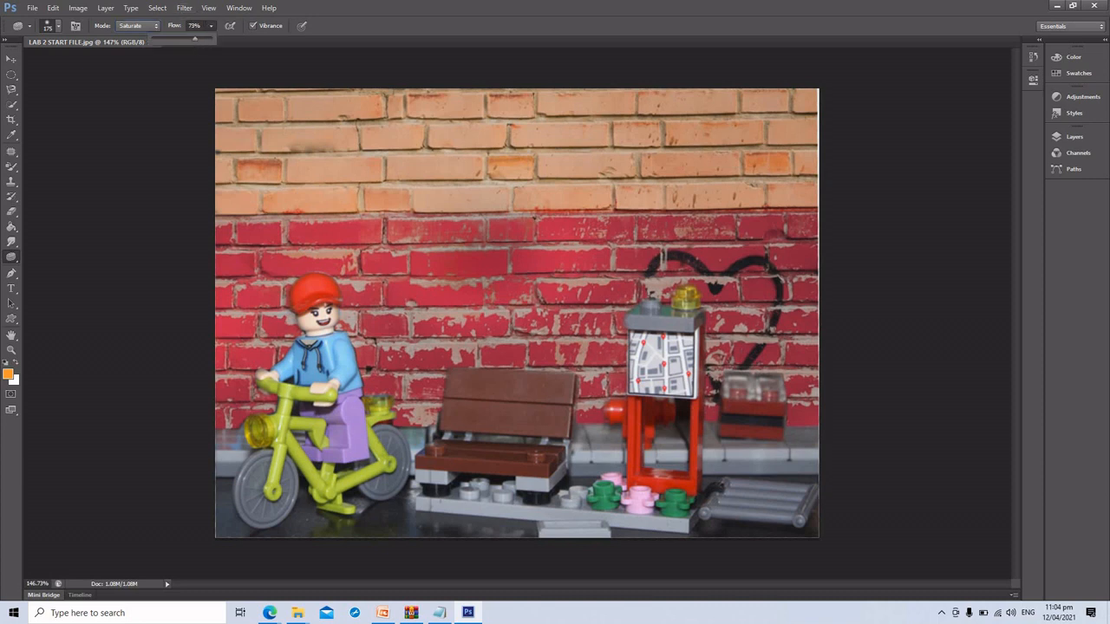
{"action": "left_click", "coordinate": [503, 269]}
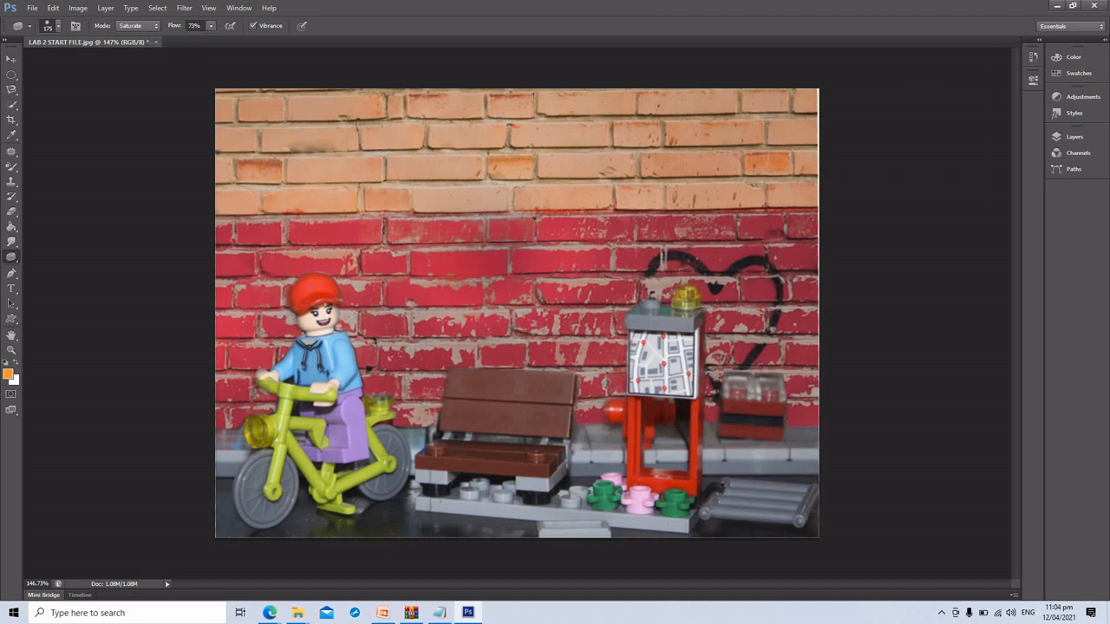
{"action": "left_click_drag", "start_coordinate": [490, 270], "coordinate": [520, 261]}
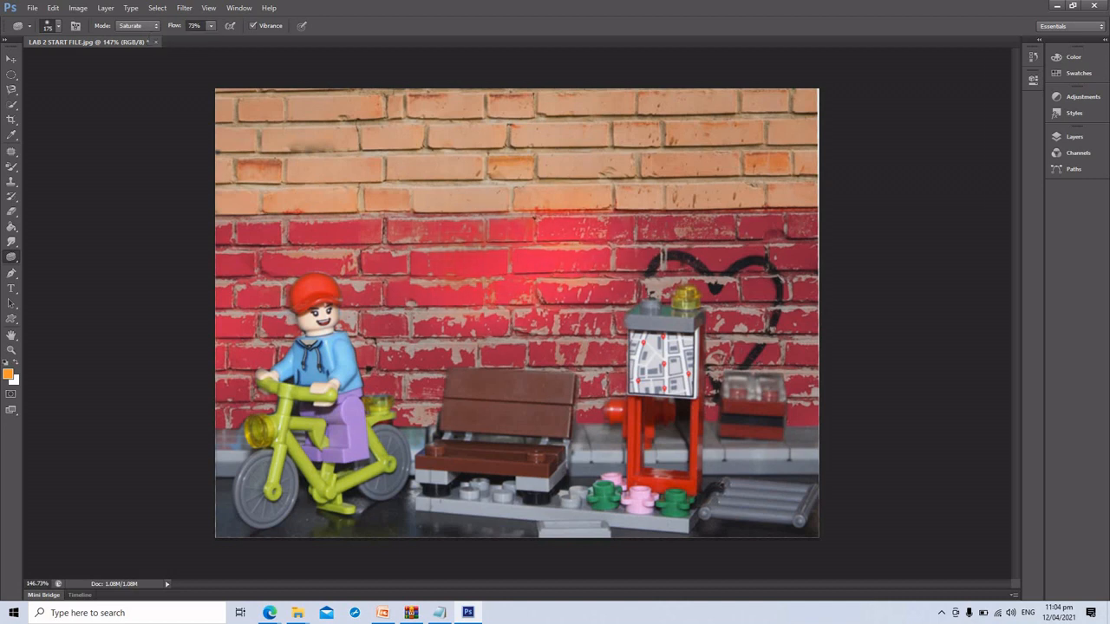
{"action": "mouse_move", "coordinate": [698, 254]}
{"action": "left_mouse_down"}
{"action": "mouse_move", "coordinate": [781, 260]}
{"action": "mouse_move", "coordinate": [797, 384]}
{"action": "left_mouse_up"}
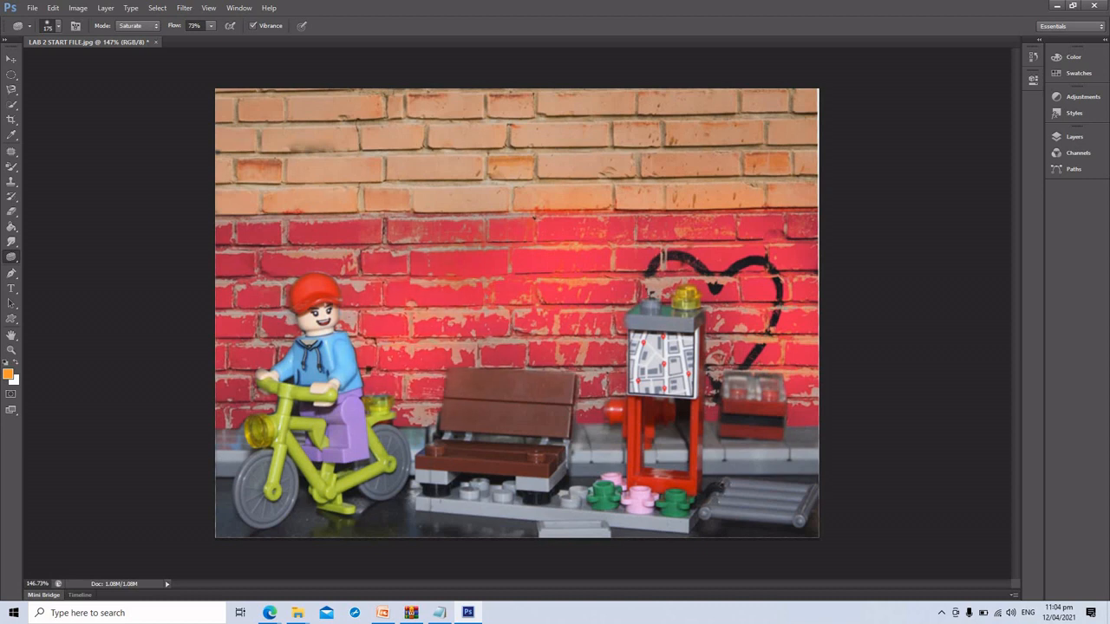
{"action": "left_click_drag", "start_coordinate": [347, 268], "coordinate": [258, 248]}
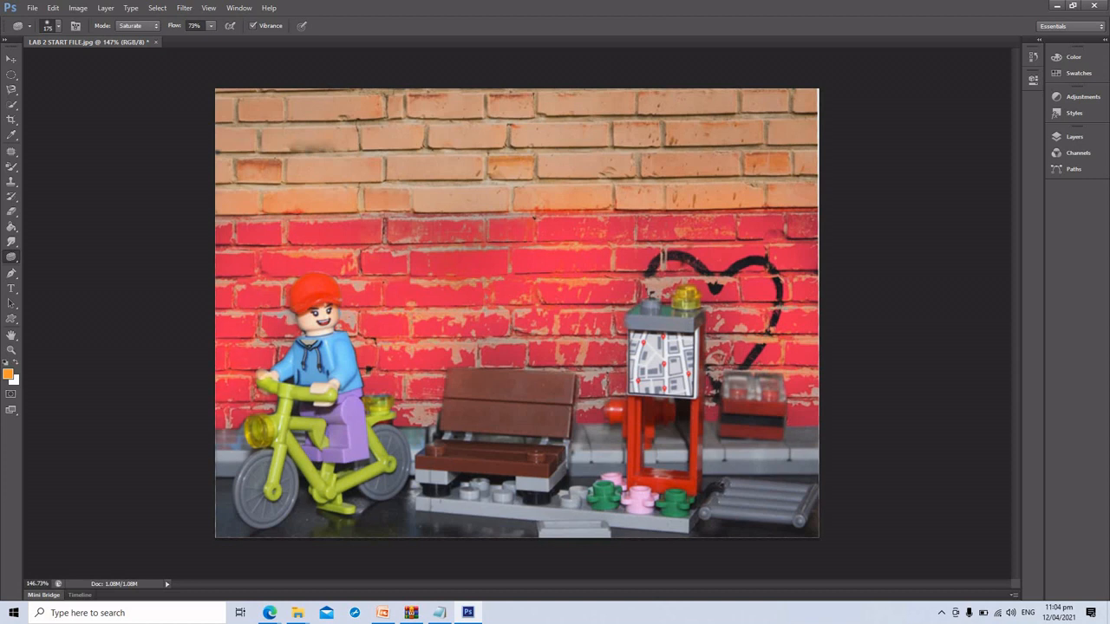
{"action": "left_click", "coordinate": [311, 303]}
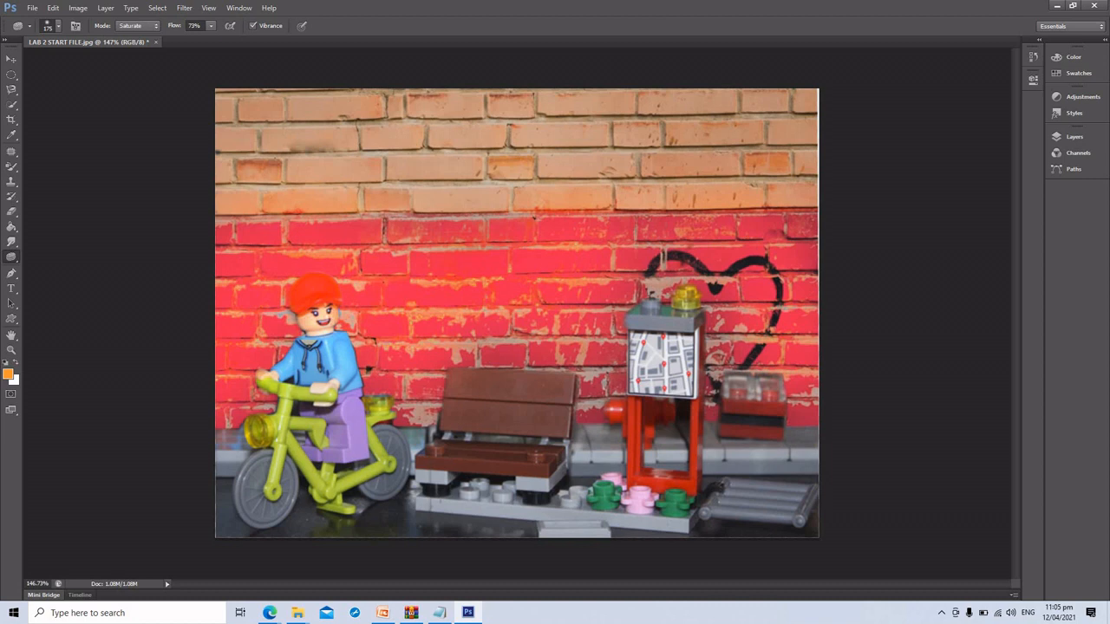
{"action": "left_click", "coordinate": [10, 59]}
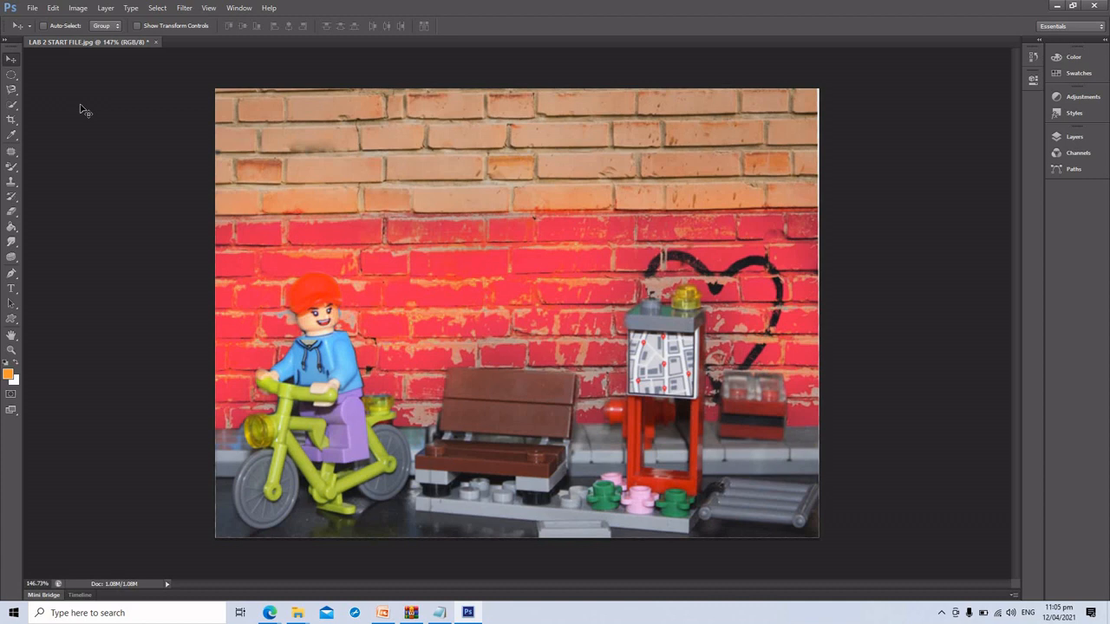
{"action": "left_click", "coordinate": [52, 8]}
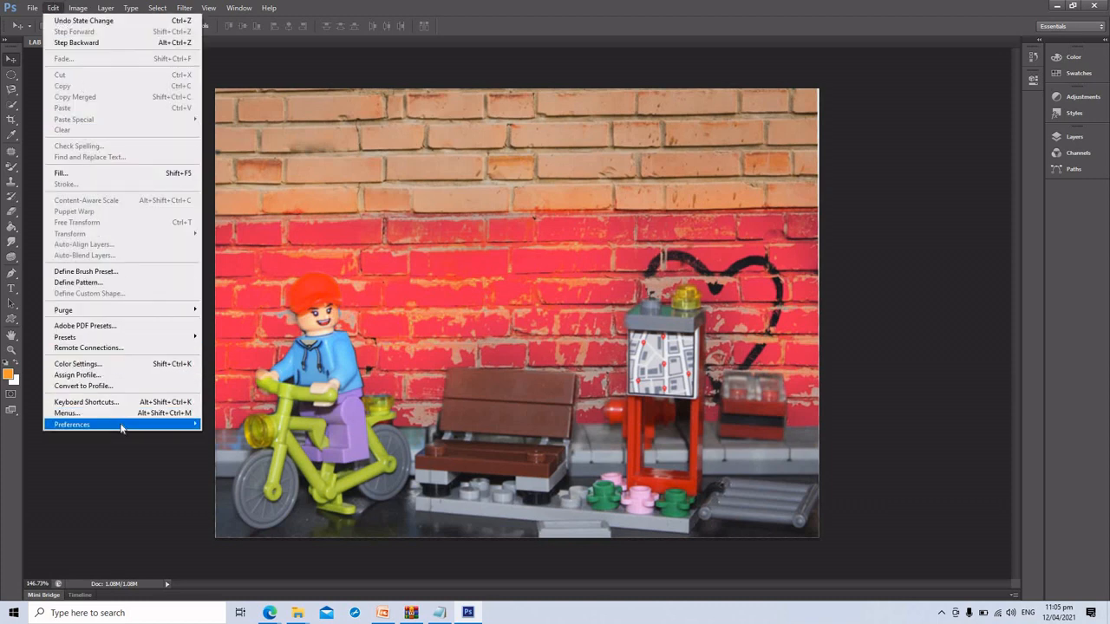
{"action": "mouse_move", "coordinate": [123, 426]}
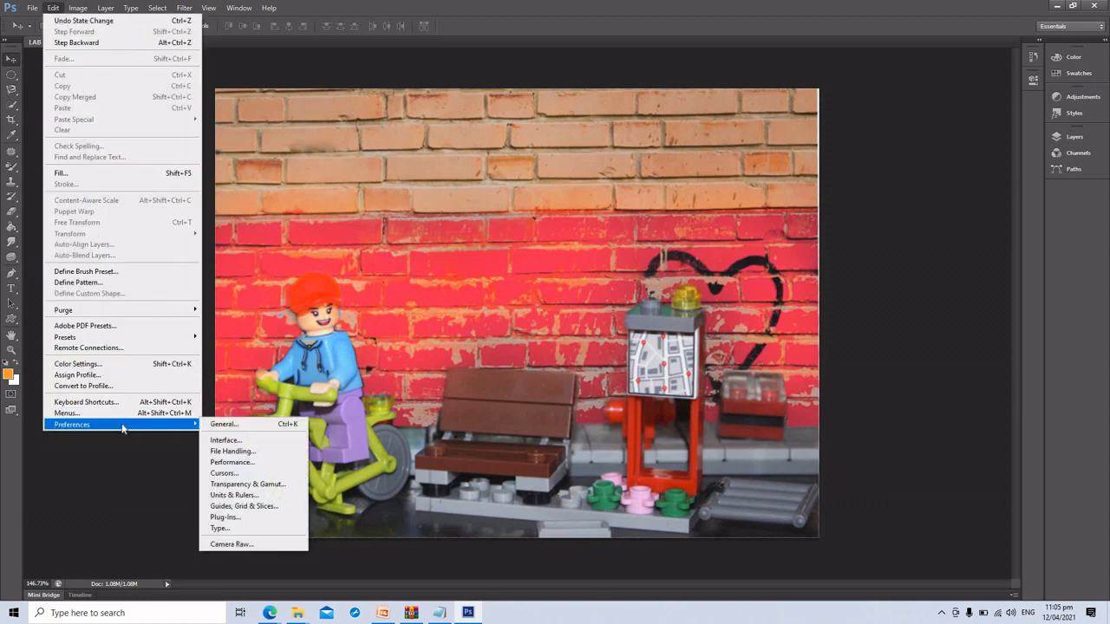
{"action": "left_click", "coordinate": [250, 427]}
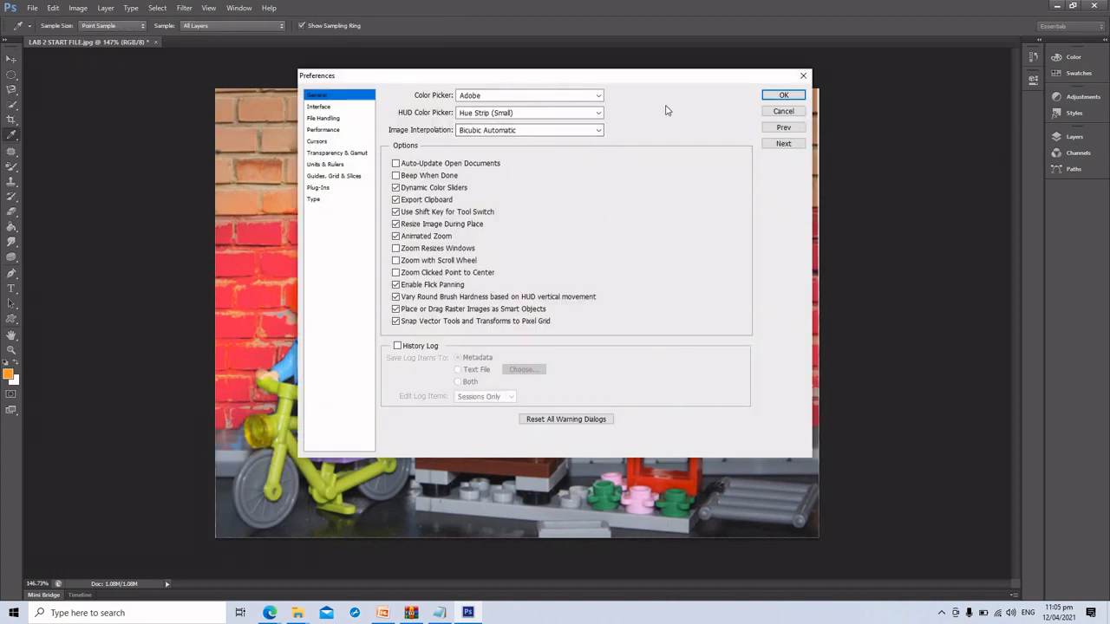
{"action": "left_click", "coordinate": [783, 113]}
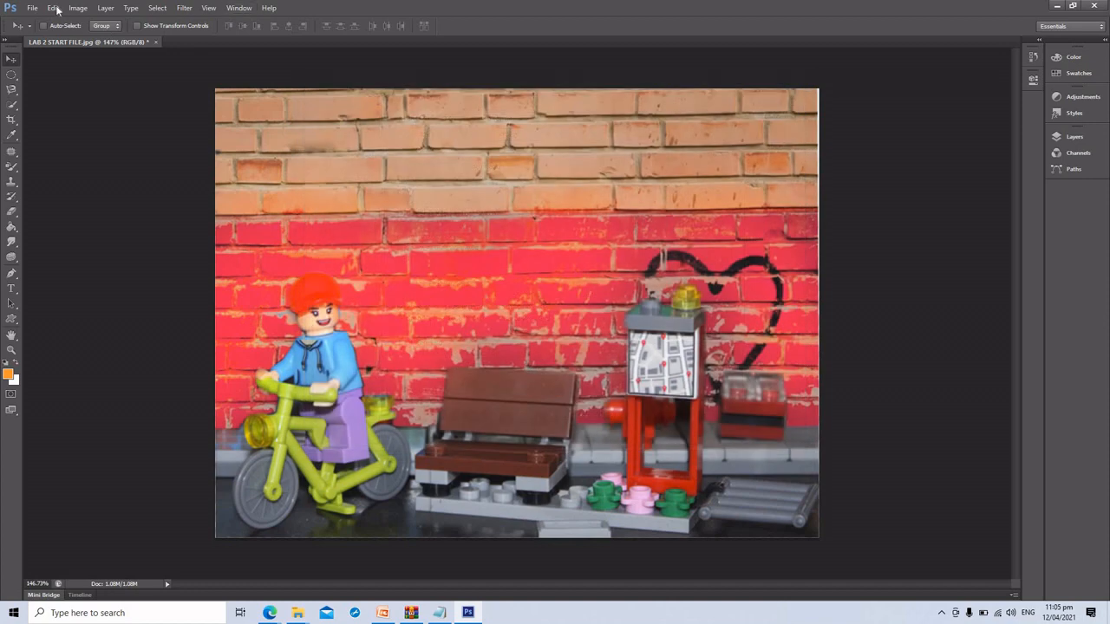
{"action": "left_click", "coordinate": [53, 8]}
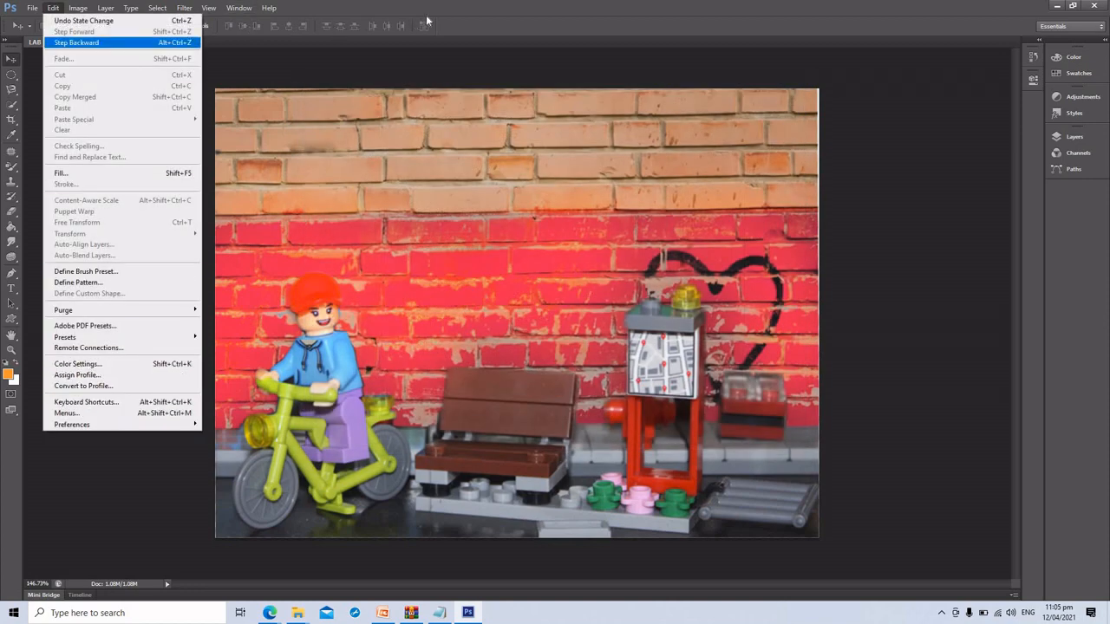
{"action": "left_click", "coordinate": [521, 11]}
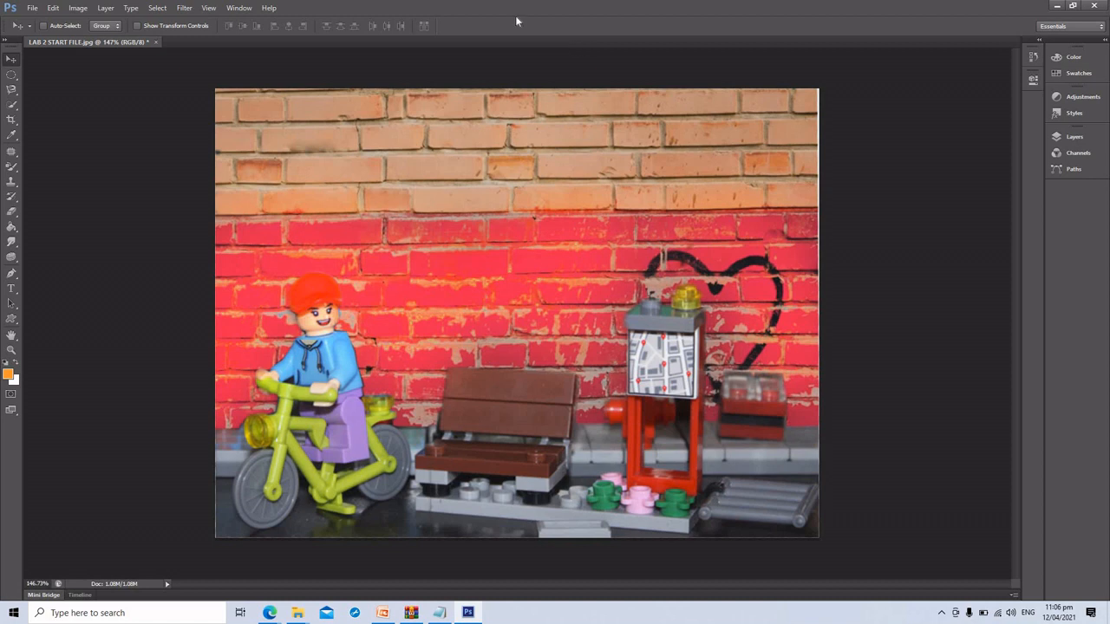
Step: Set the number of History States to 1000 in the Performance preferences
{"action": "left_click", "coordinate": [58, 11]}
{"action": "mouse_move", "coordinate": [109, 431]}
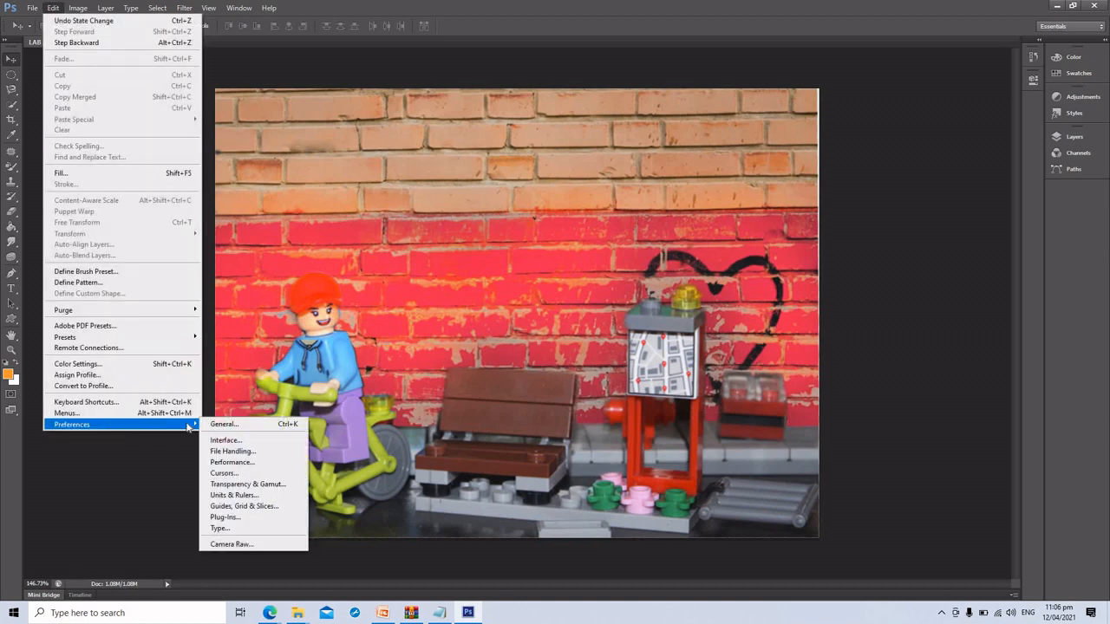
{"action": "left_click", "coordinate": [256, 424]}
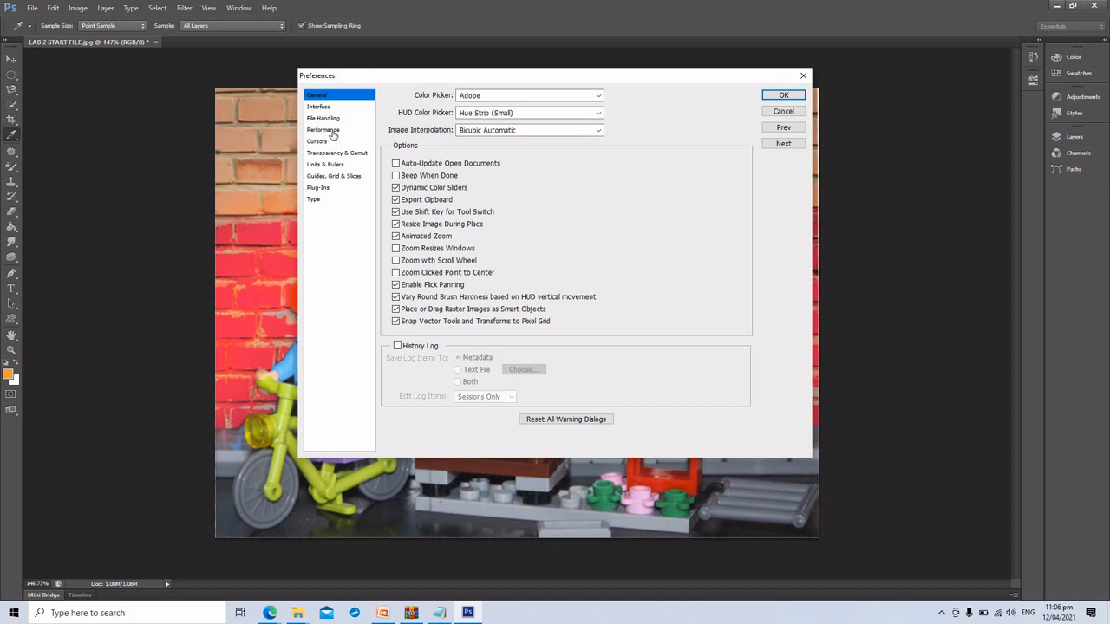
{"action": "left_click", "coordinate": [333, 131]}
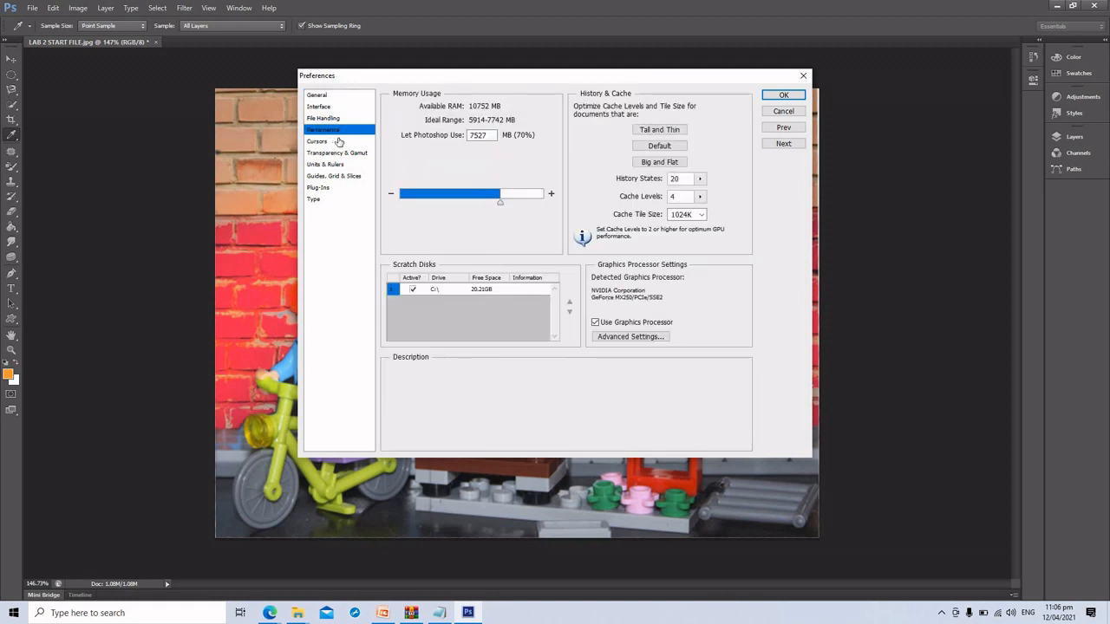
{"action": "double_click", "coordinate": [667, 181]}
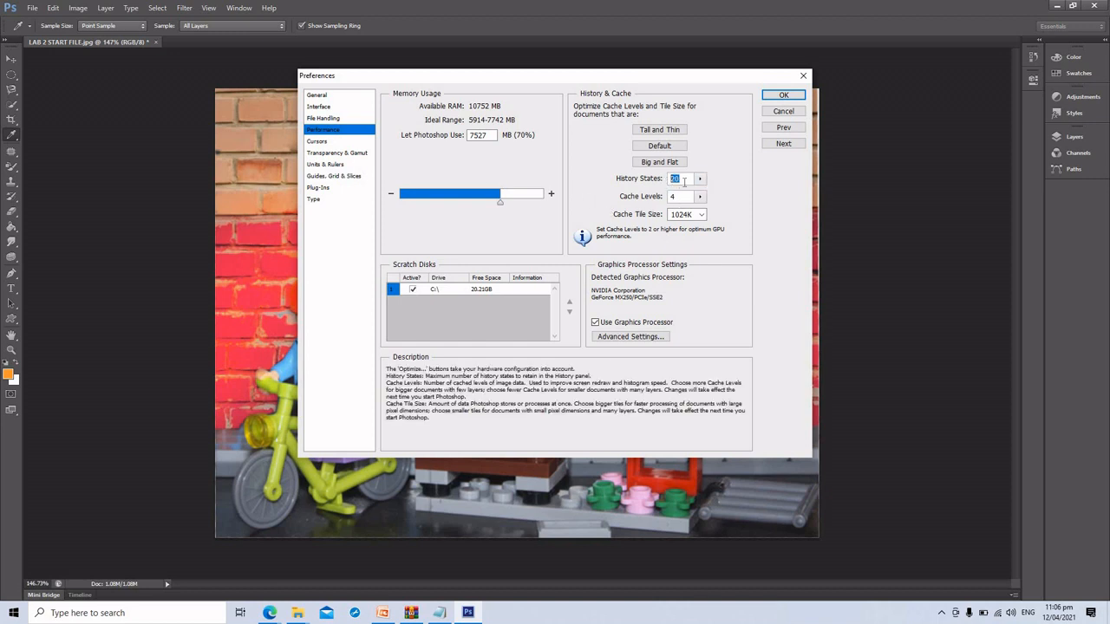
{"action": "left_click", "coordinate": [685, 180]}
{"action": "left_click", "coordinate": [700, 179]}
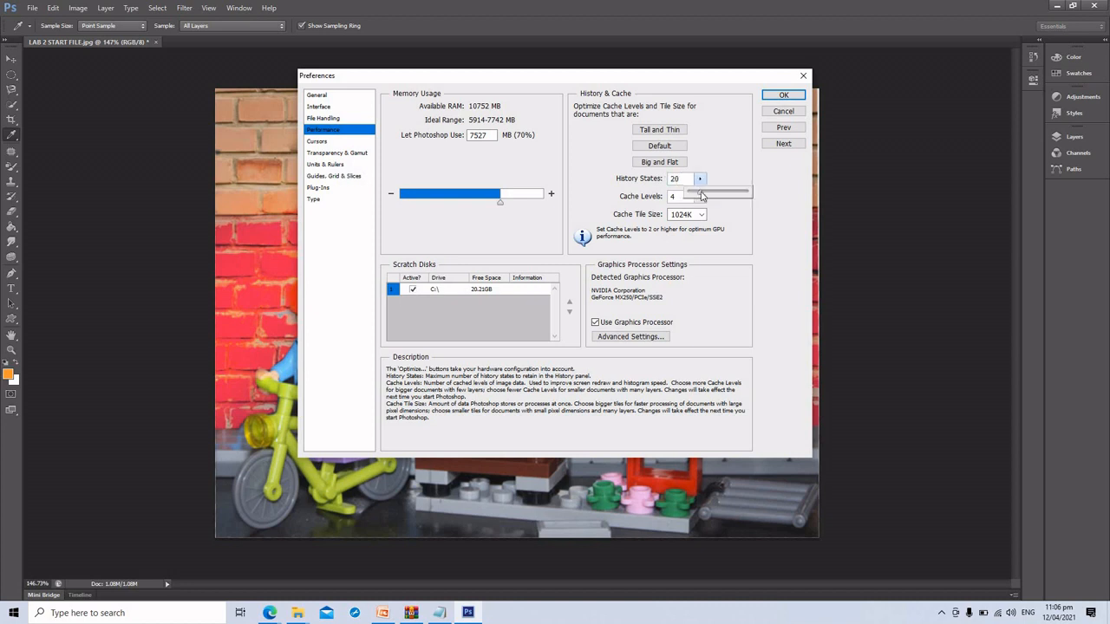
{"action": "left_click_drag", "start_coordinate": [702, 194], "coordinate": [751, 192]}
{"action": "left_click", "coordinate": [769, 113]}
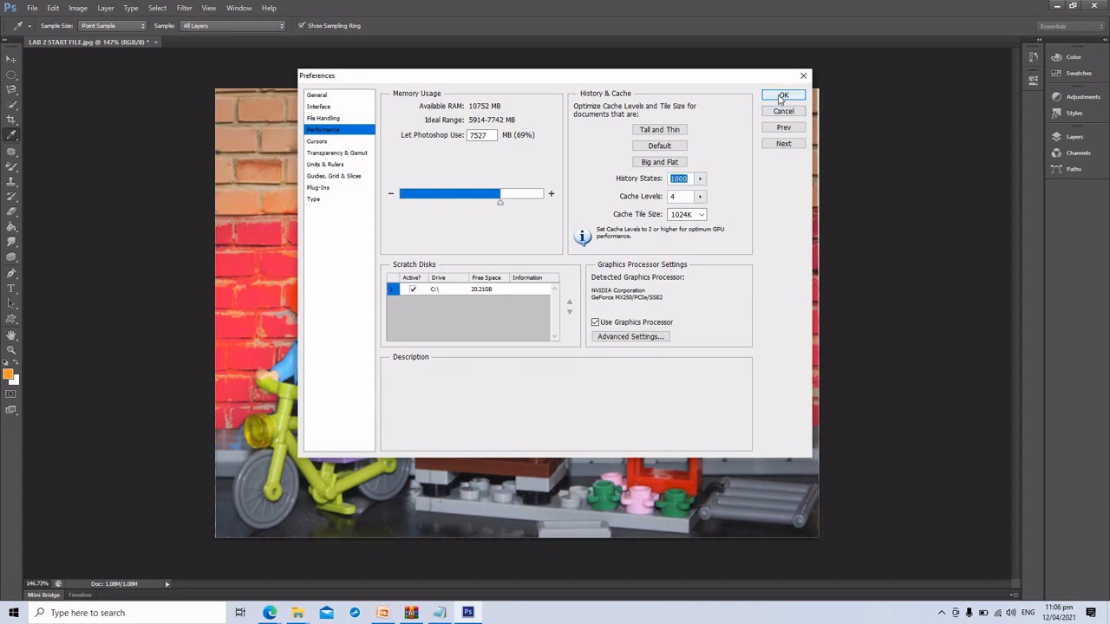
{"action": "left_click", "coordinate": [782, 96]}
{"action": "key", "text": "v"}
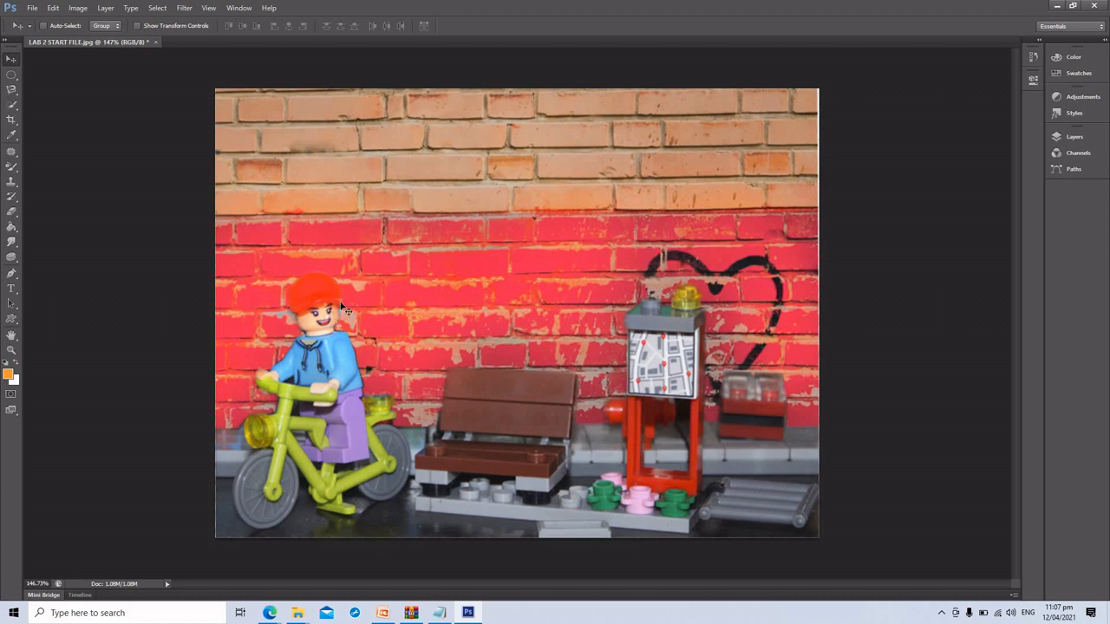
Step: Set the foreground colour to orange ff6600 and switch to the Color Replacement tool
{"action": "left_click", "coordinate": [8, 374]}
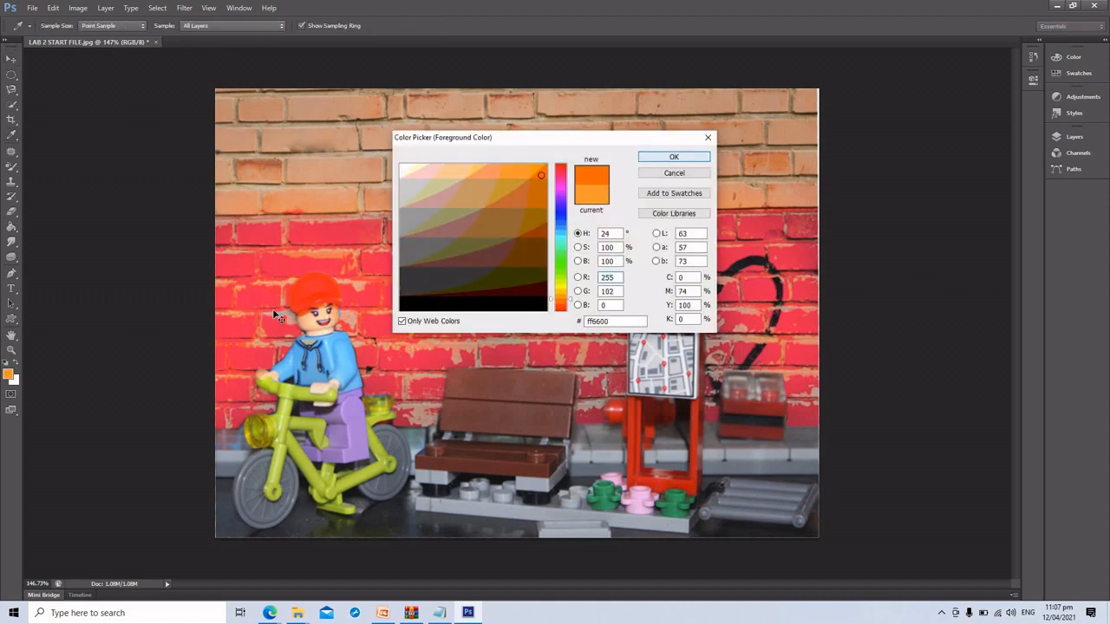
{"action": "left_click", "coordinate": [658, 159]}
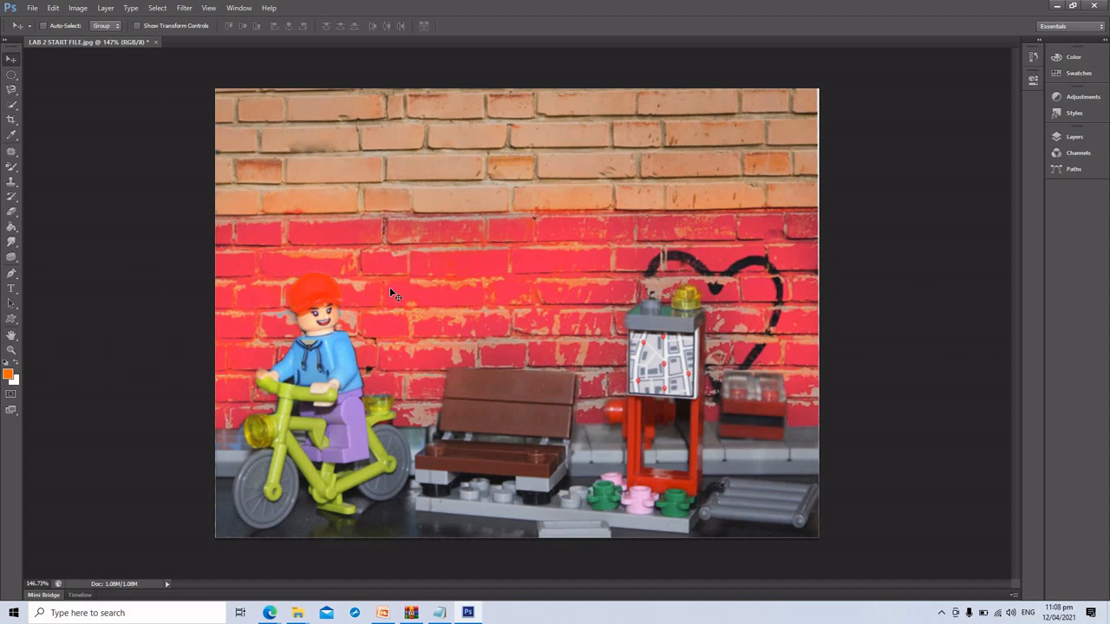
{"action": "left_click", "coordinate": [12, 169]}
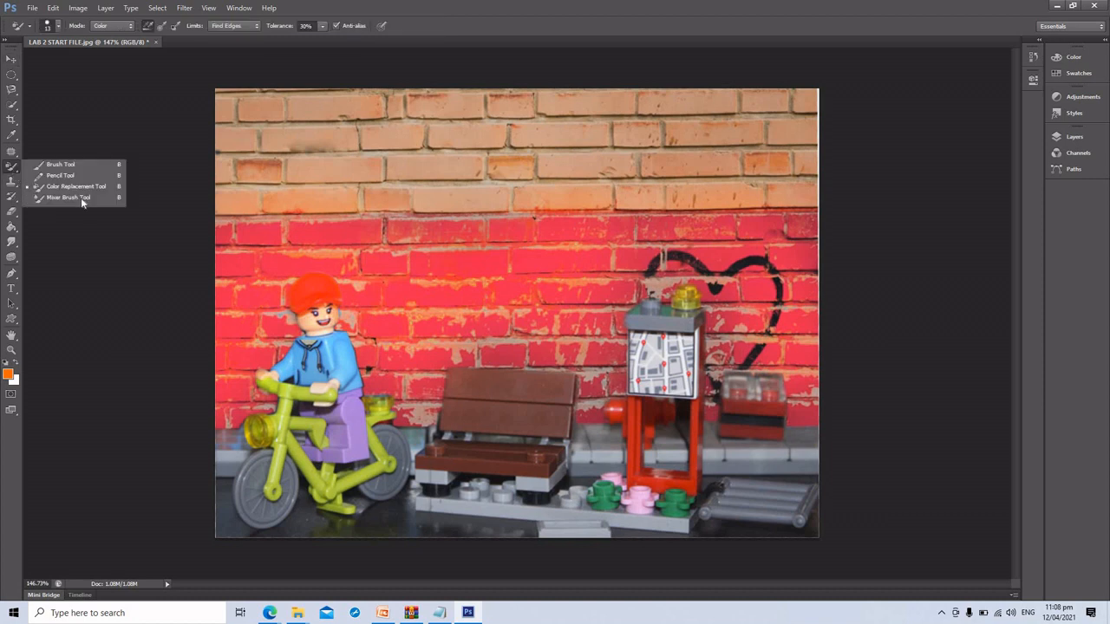
{"action": "left_click", "coordinate": [59, 165]}
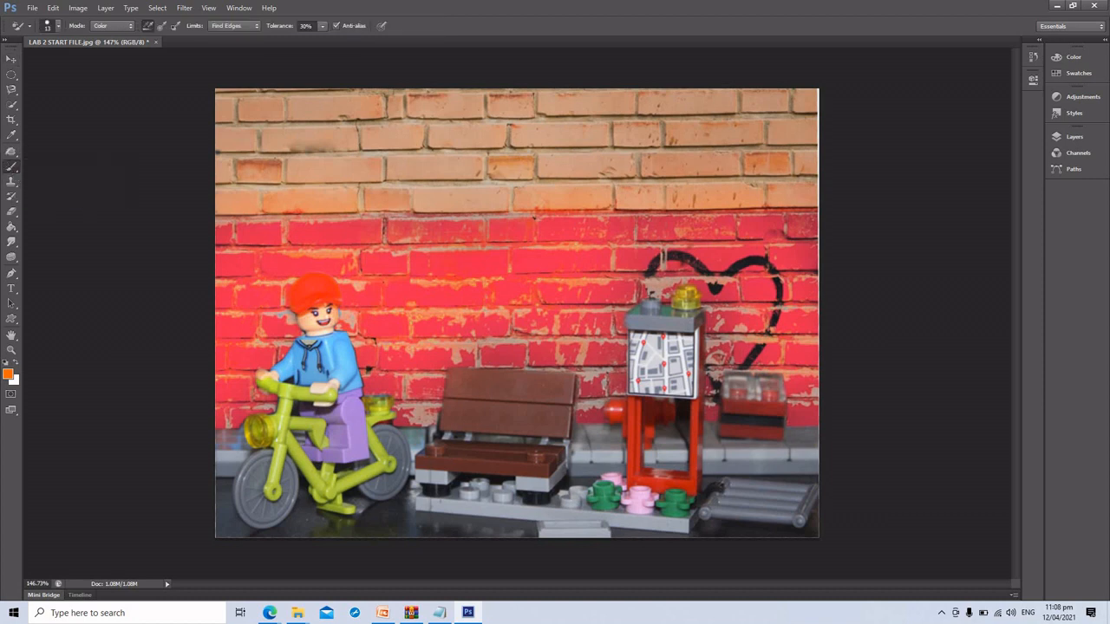
{"action": "left_click", "coordinate": [12, 169]}
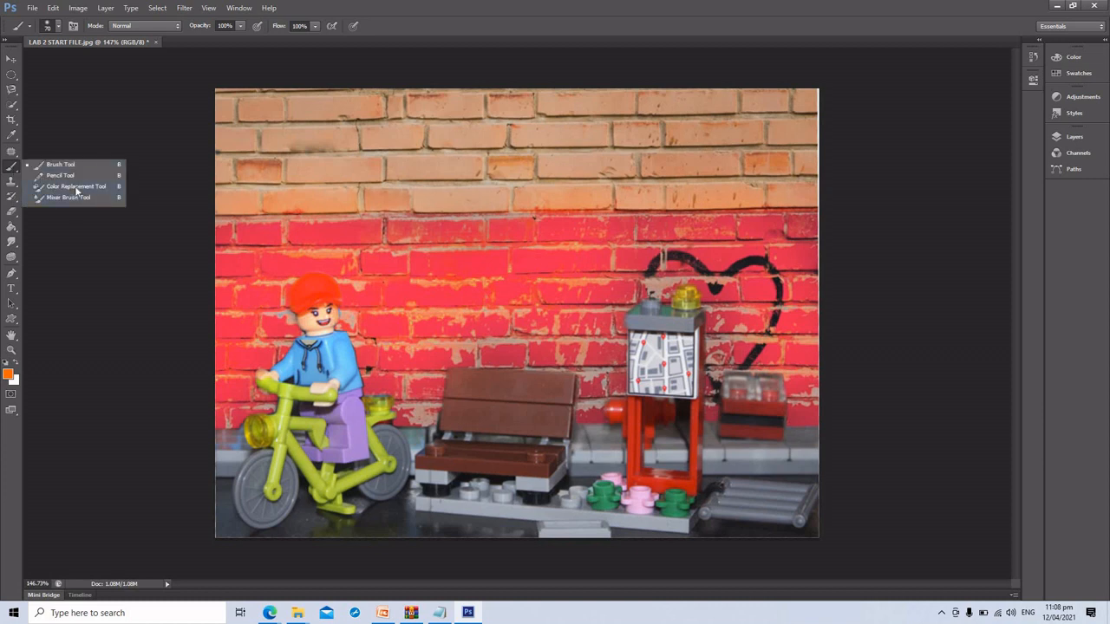
{"action": "left_click", "coordinate": [76, 187]}
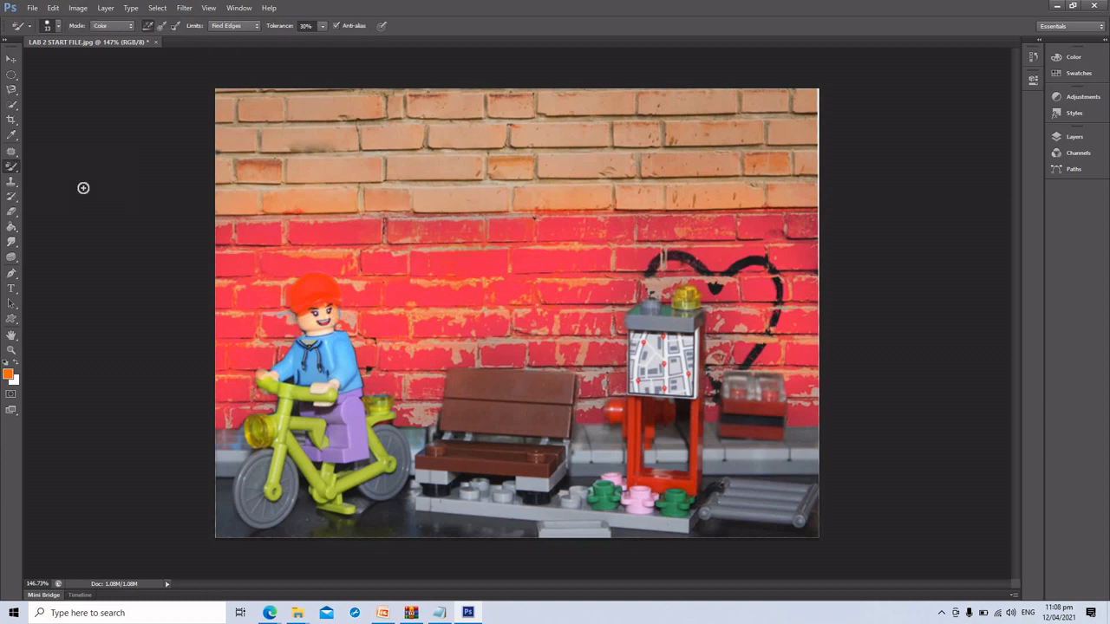
Step: Set the Color Replacement tool's limits to Find Edges
{"action": "left_click", "coordinate": [227, 26]}
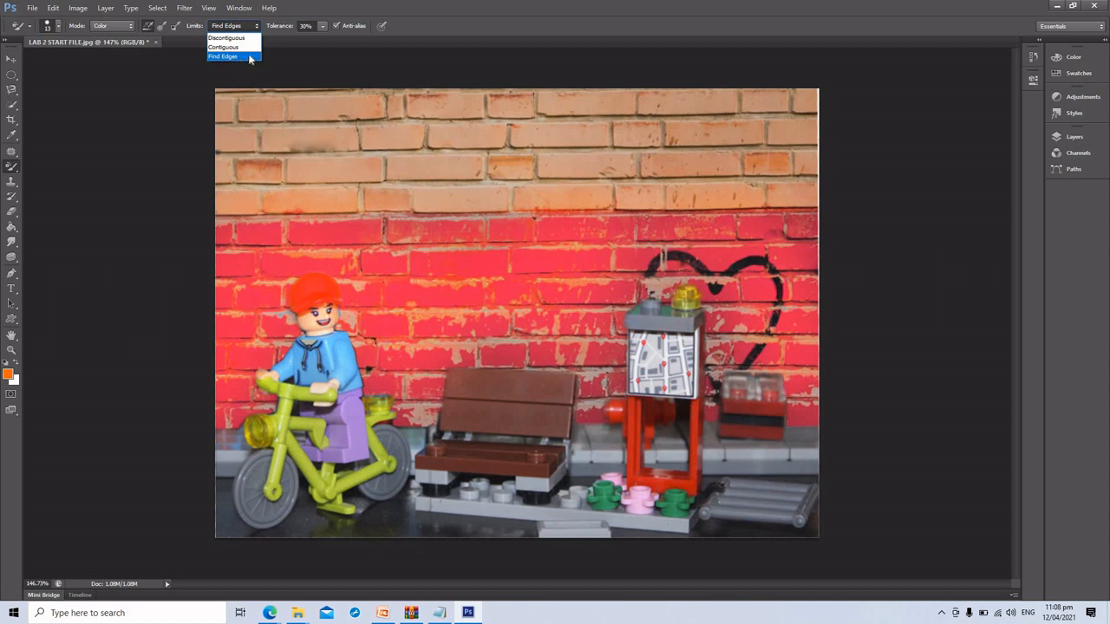
{"action": "left_click", "coordinate": [248, 56]}
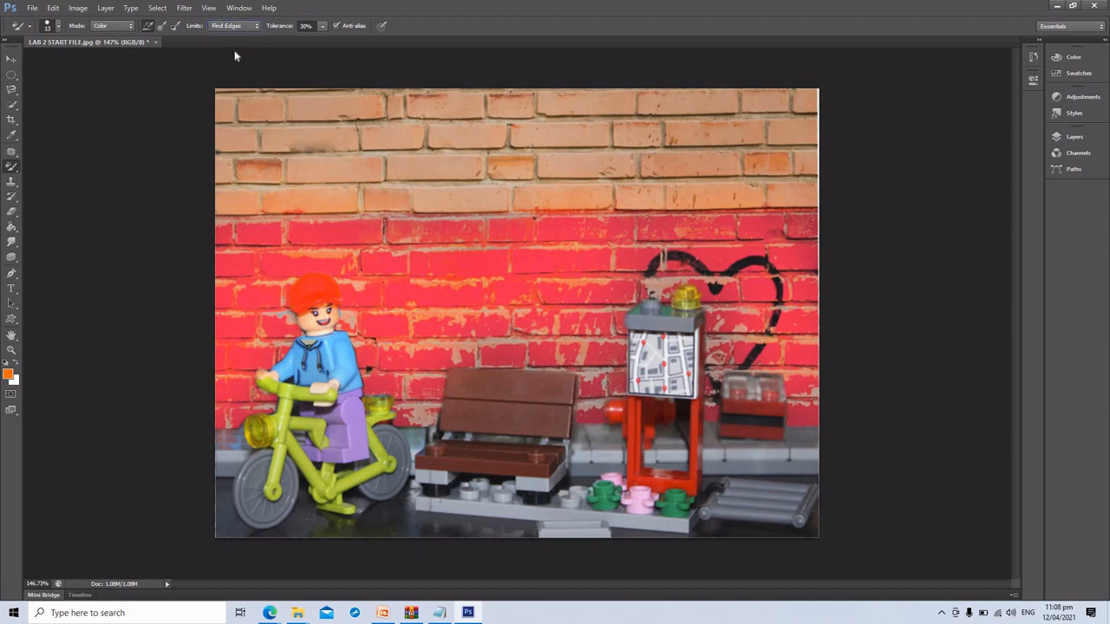
{"action": "left_click", "coordinate": [232, 25]}
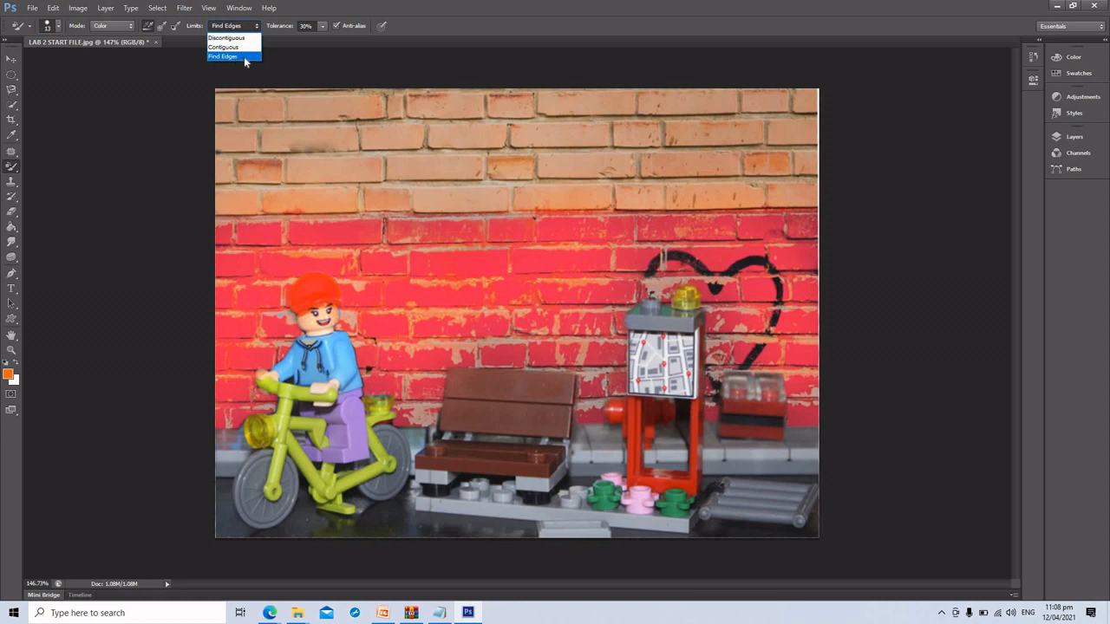
{"action": "left_click", "coordinate": [246, 55]}
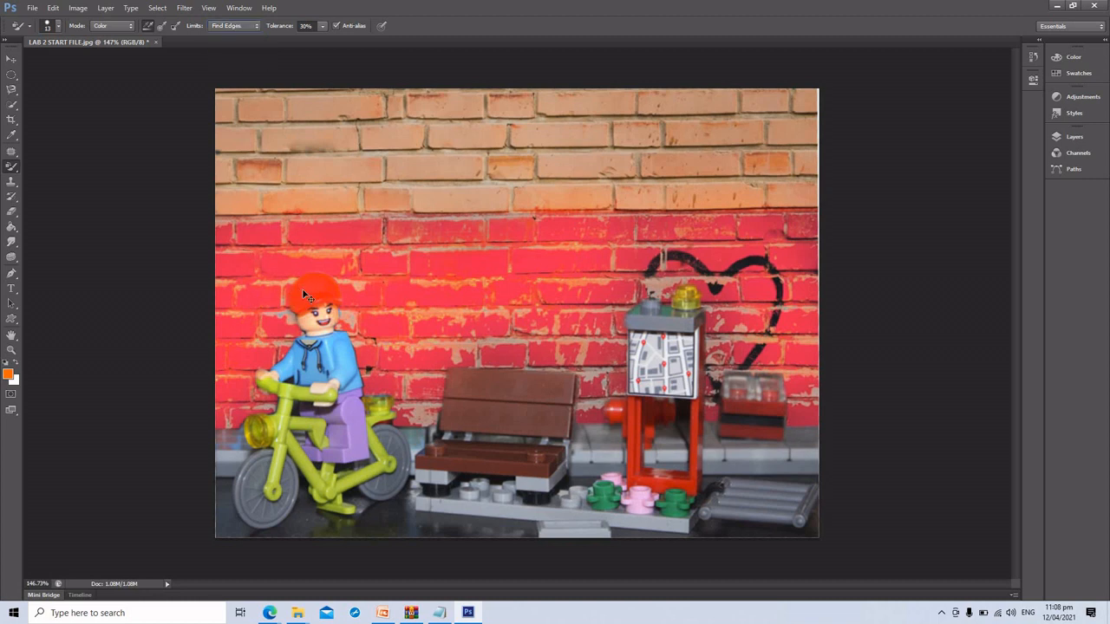
{"action": "key", "text": "ctrl+plus"}
{"action": "key", "text": "ctrl+plus"}
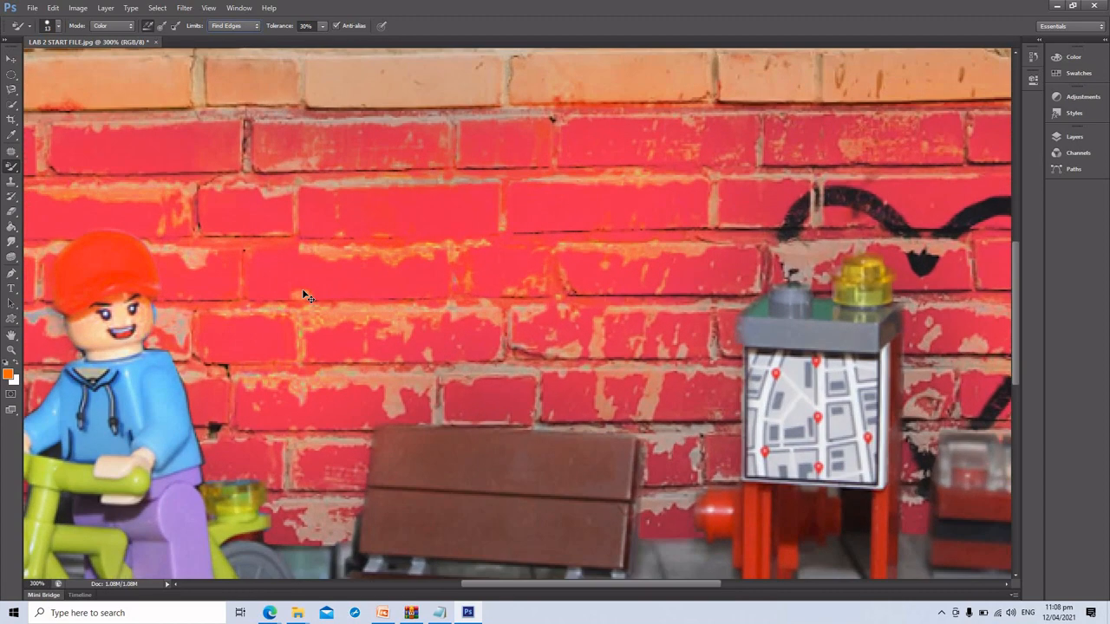
{"action": "key", "text": "ctrl+minus"}
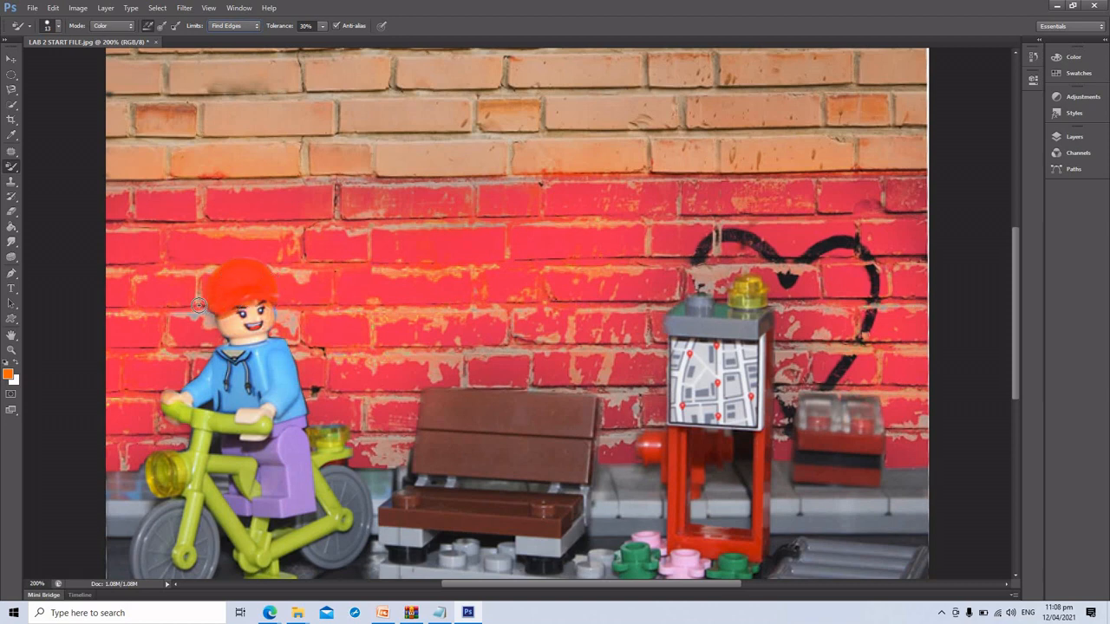
Step: Recolour the figure's red cap orange with the Color Replacement tool at 47% tolerance
{"action": "left_click_drag", "start_coordinate": [221, 280], "coordinate": [254, 269]}
{"action": "left_click", "coordinate": [323, 26]}
{"action": "left_click_drag", "start_coordinate": [332, 38], "coordinate": [335, 39]}
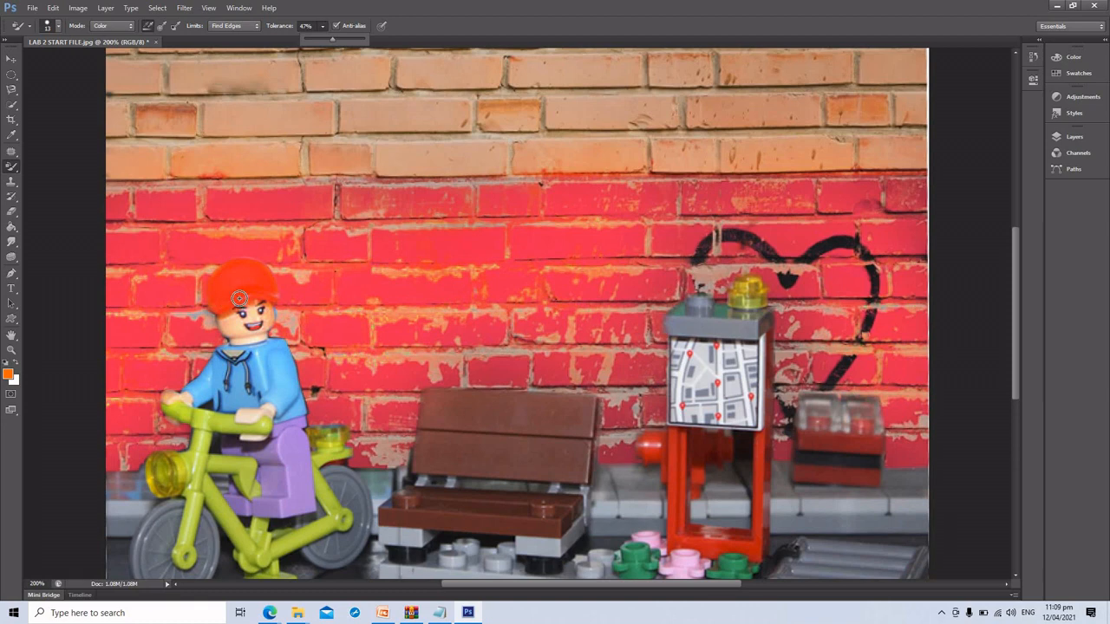
{"action": "mouse_move", "coordinate": [239, 298]}
{"action": "left_mouse_down"}
{"action": "mouse_move", "coordinate": [209, 302]}
{"action": "mouse_move", "coordinate": [219, 276]}
{"action": "mouse_move", "coordinate": [203, 248]}
{"action": "left_mouse_up"}
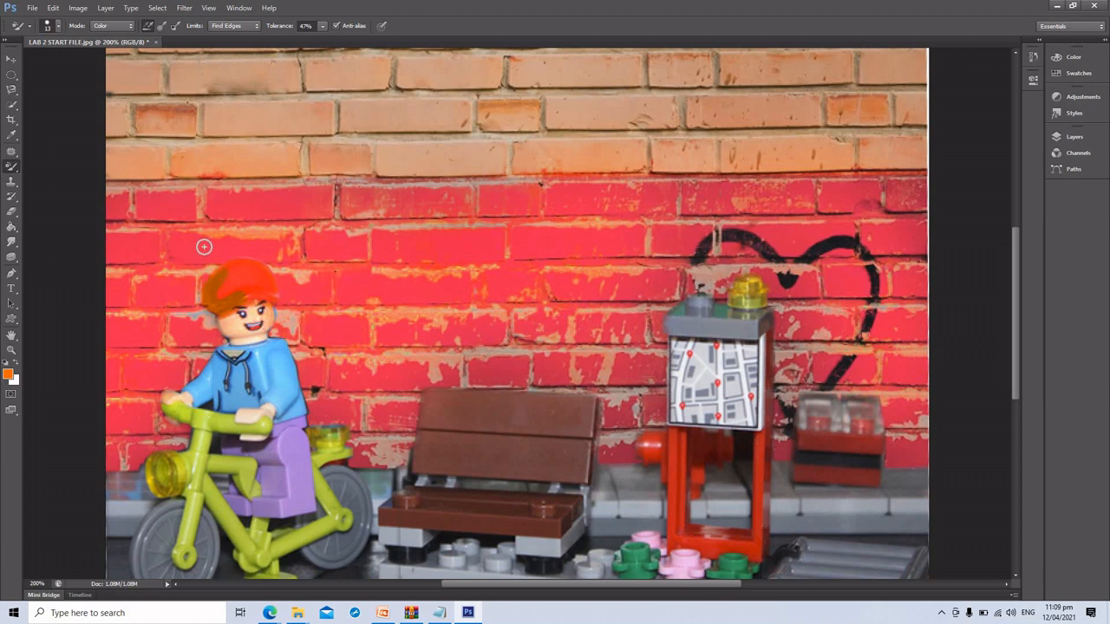
{"action": "key", "text": "ctrl+z"}
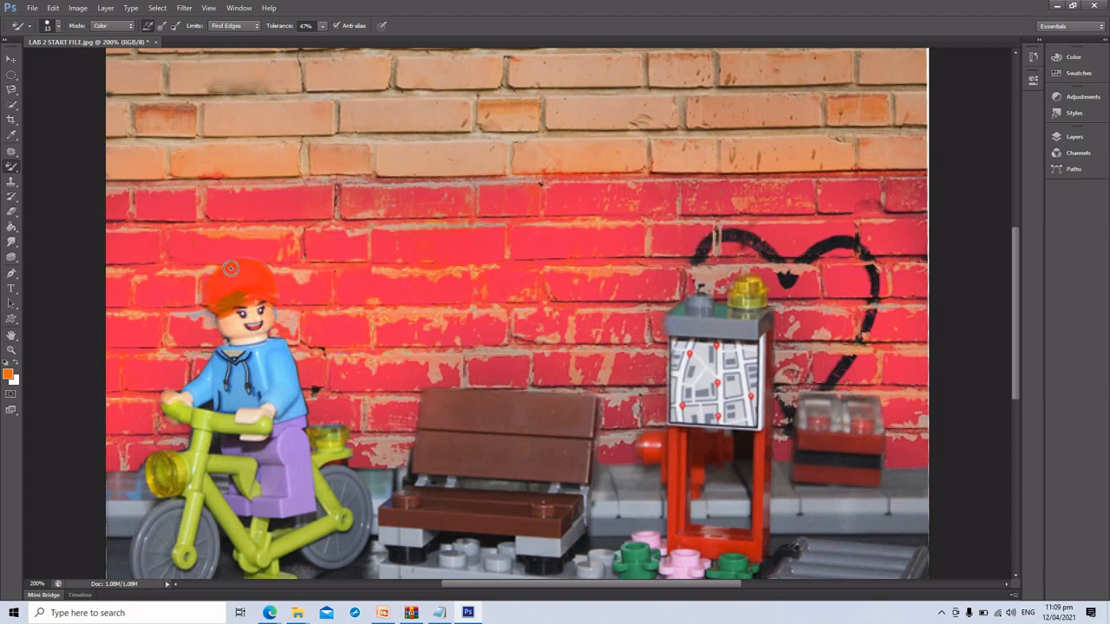
{"action": "mouse_move", "coordinate": [244, 267]}
{"action": "left_mouse_down"}
{"action": "mouse_move", "coordinate": [277, 299]}
{"action": "mouse_move", "coordinate": [240, 297]}
{"action": "mouse_move", "coordinate": [259, 282]}
{"action": "mouse_move", "coordinate": [222, 284]}
{"action": "mouse_move", "coordinate": [227, 274]}
{"action": "mouse_move", "coordinate": [213, 299]}
{"action": "mouse_move", "coordinate": [224, 315]}
{"action": "mouse_move", "coordinate": [243, 284]}
{"action": "mouse_move", "coordinate": [276, 293]}
{"action": "mouse_move", "coordinate": [242, 290]}
{"action": "mouse_move", "coordinate": [254, 278]}
{"action": "mouse_move", "coordinate": [243, 273]}
{"action": "mouse_move", "coordinate": [224, 292]}
{"action": "mouse_move", "coordinate": [258, 292]}
{"action": "left_mouse_up"}
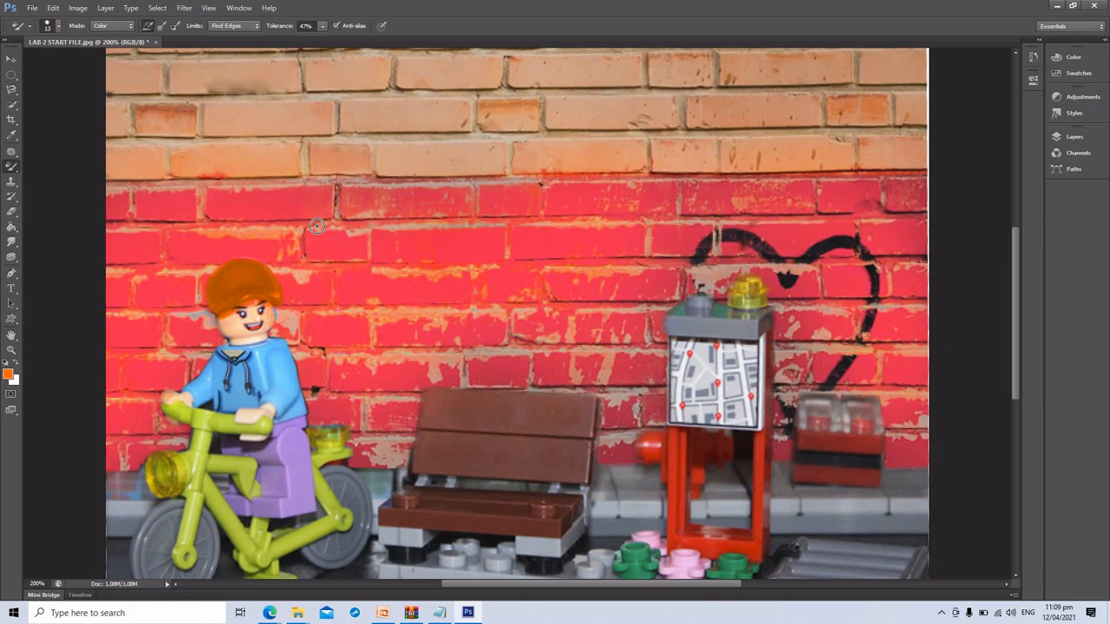
Step: Clone the cyclist and bicycle over the heart graffiti at the photo's right edge using the Clone Stamp tool with a 150 px brush
{"action": "scroll", "coordinate": [316, 226], "scroll_direction": "down", "scroll_amount": 1}
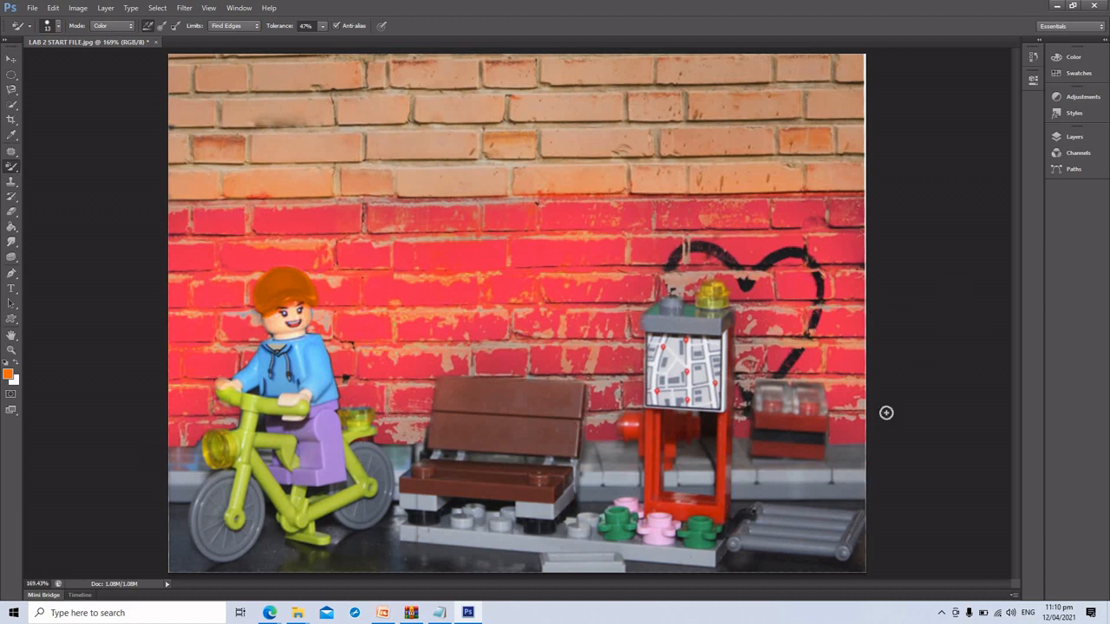
{"action": "left_click", "coordinate": [10, 182]}
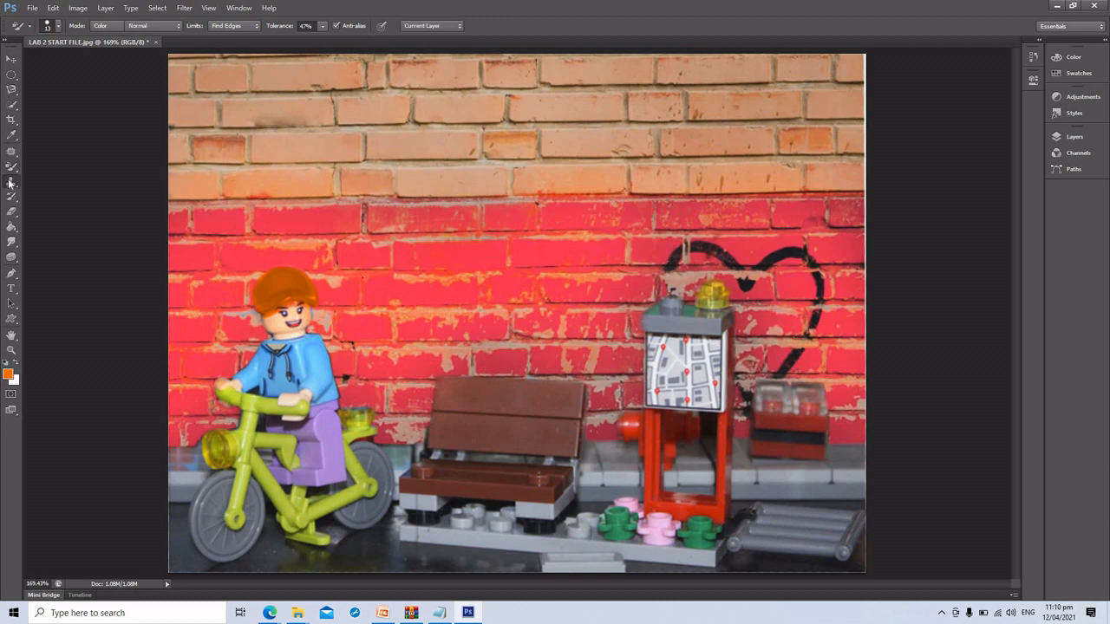
{"action": "left_click", "coordinate": [10, 182]}
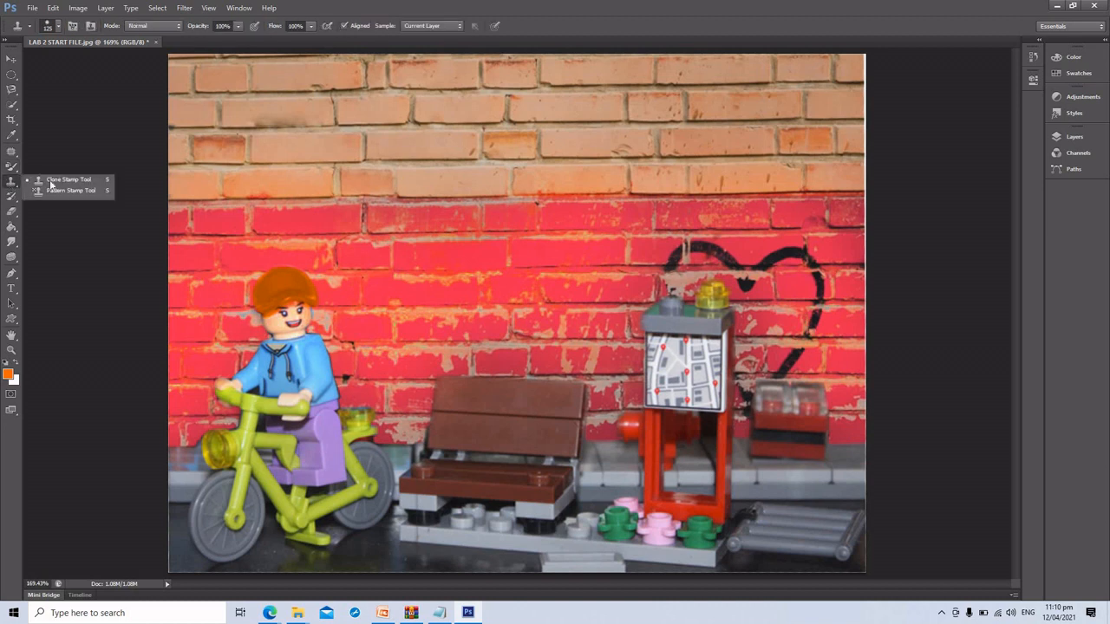
{"action": "left_click", "coordinate": [102, 179]}
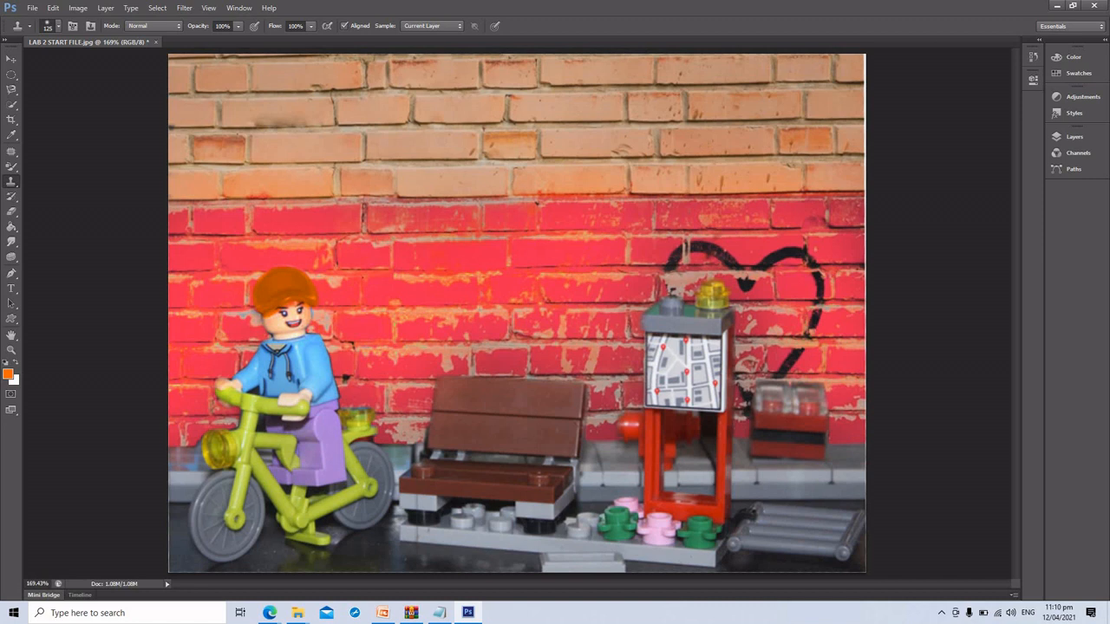
{"action": "key", "text": "bracketleft"}
{"action": "key", "text": "bracketleft"}
{"action": "key", "text": "bracketright"}
{"action": "key", "text": "bracketright"}
{"action": "key", "text": "bracketright"}
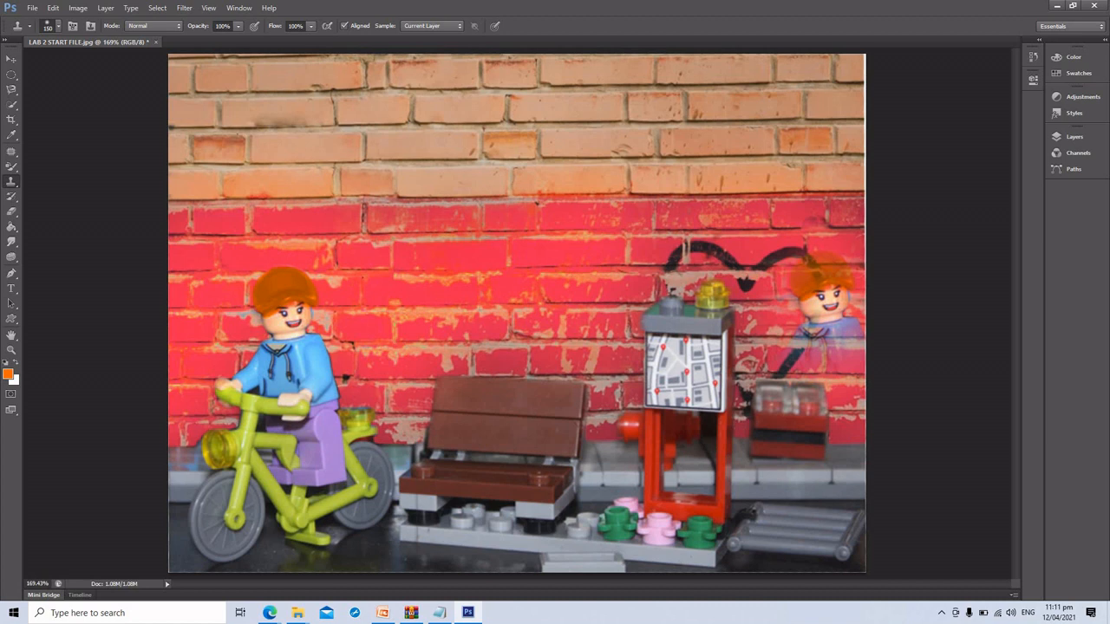
{"action": "mouse_move", "coordinate": [824, 299]}
{"action": "left_mouse_down"}
{"action": "mouse_move", "coordinate": [819, 345]}
{"action": "mouse_move", "coordinate": [811, 307]}
{"action": "mouse_move", "coordinate": [819, 316]}
{"action": "mouse_move", "coordinate": [807, 373]}
{"action": "mouse_move", "coordinate": [786, 361]}
{"action": "left_mouse_up"}
{"action": "mouse_move", "coordinate": [797, 408]}
{"action": "left_mouse_down"}
{"action": "mouse_move", "coordinate": [819, 429]}
{"action": "mouse_move", "coordinate": [785, 447]}
{"action": "mouse_move", "coordinate": [746, 429]}
{"action": "mouse_move", "coordinate": [763, 477]}
{"action": "mouse_move", "coordinate": [794, 485]}
{"action": "mouse_move", "coordinate": [759, 524]}
{"action": "mouse_move", "coordinate": [832, 542]}
{"action": "mouse_move", "coordinate": [854, 520]}
{"action": "mouse_move", "coordinate": [809, 554]}
{"action": "mouse_move", "coordinate": [834, 507]}
{"action": "mouse_move", "coordinate": [853, 410]}
{"action": "left_mouse_up"}
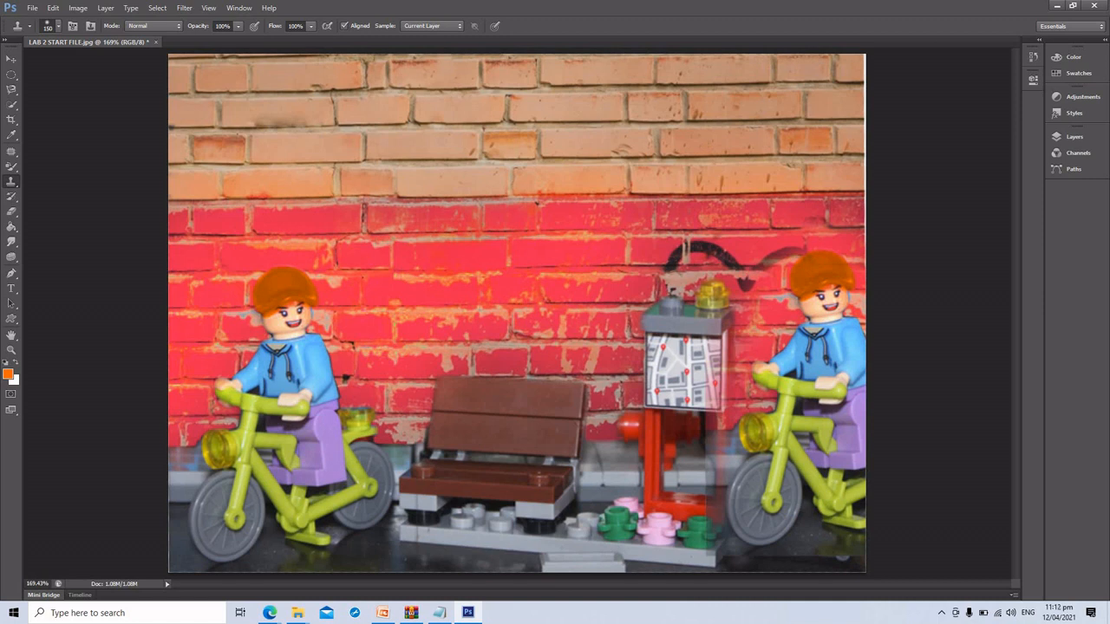
Step: Sharpen the whole photo with Unsharp Mask at amount 88%, radius 629.6 pixels and threshold 34 levels
{"action": "left_click", "coordinate": [11, 58]}
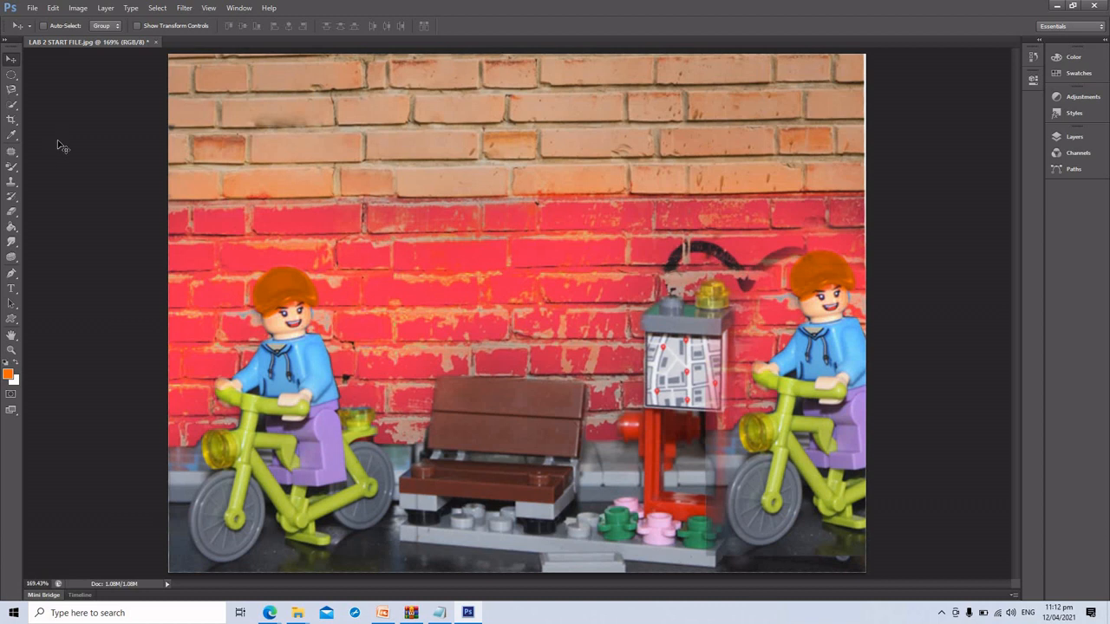
{"action": "left_click", "coordinate": [189, 8]}
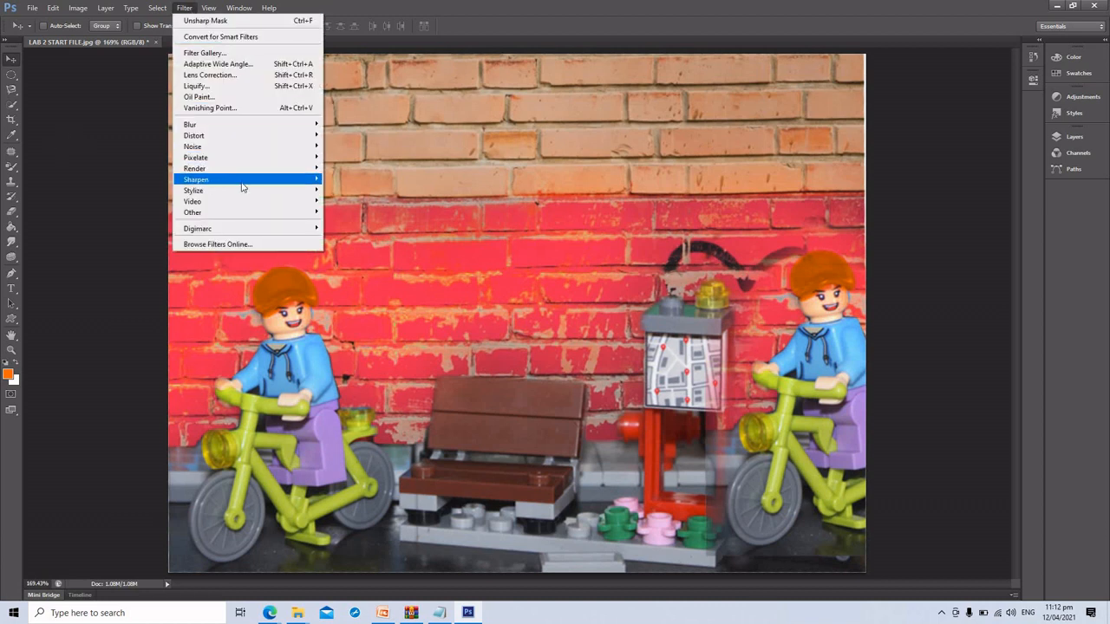
{"action": "mouse_move", "coordinate": [242, 187]}
{"action": "left_click", "coordinate": [355, 223]}
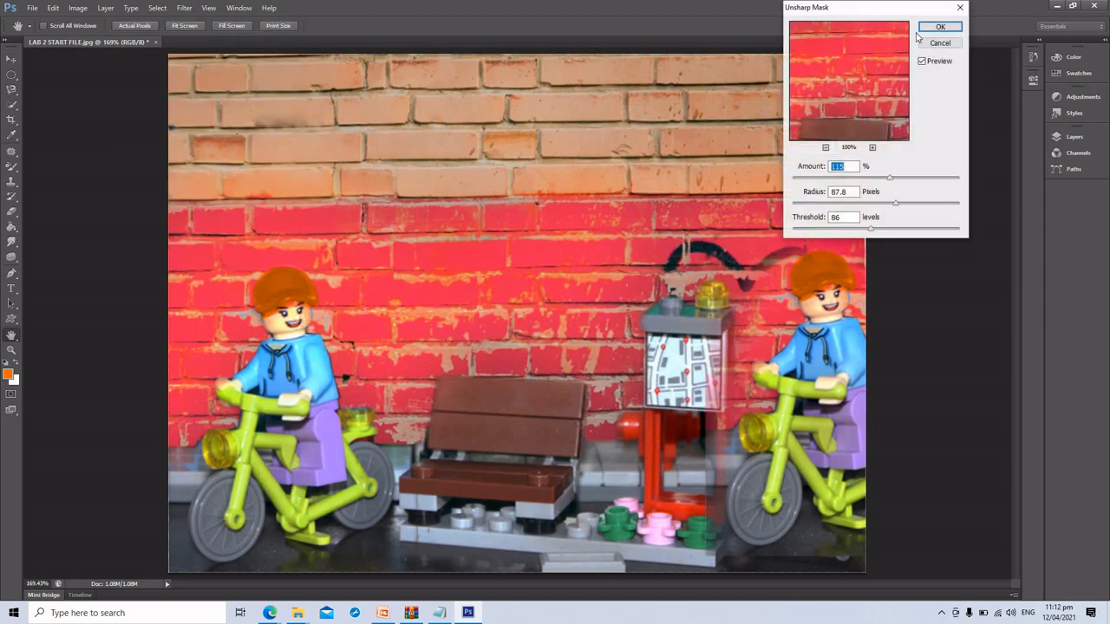
{"action": "left_click_drag", "start_coordinate": [898, 10], "coordinate": [966, 7]}
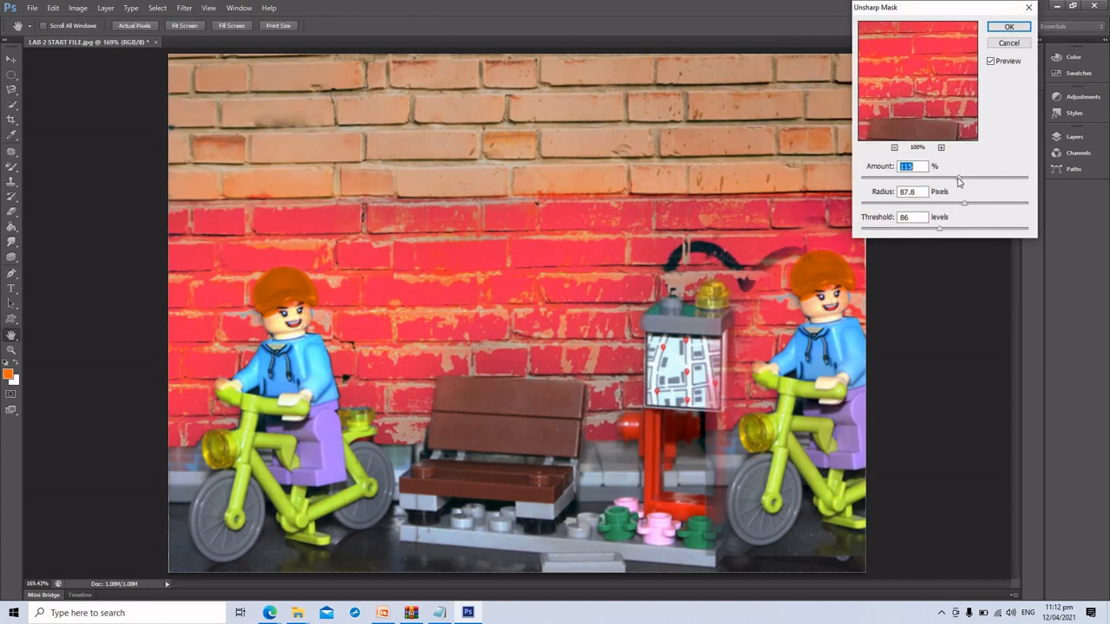
{"action": "left_click_drag", "start_coordinate": [959, 179], "coordinate": [1015, 203]}
{"action": "left_click_drag", "start_coordinate": [943, 229], "coordinate": [921, 241]}
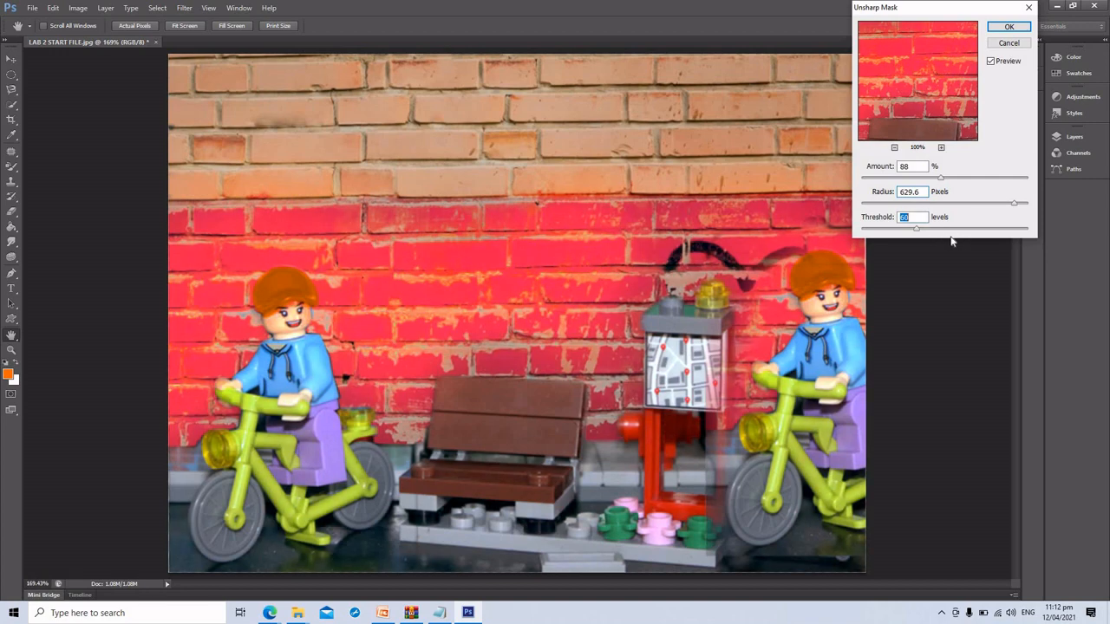
{"action": "left_click", "coordinate": [961, 228]}
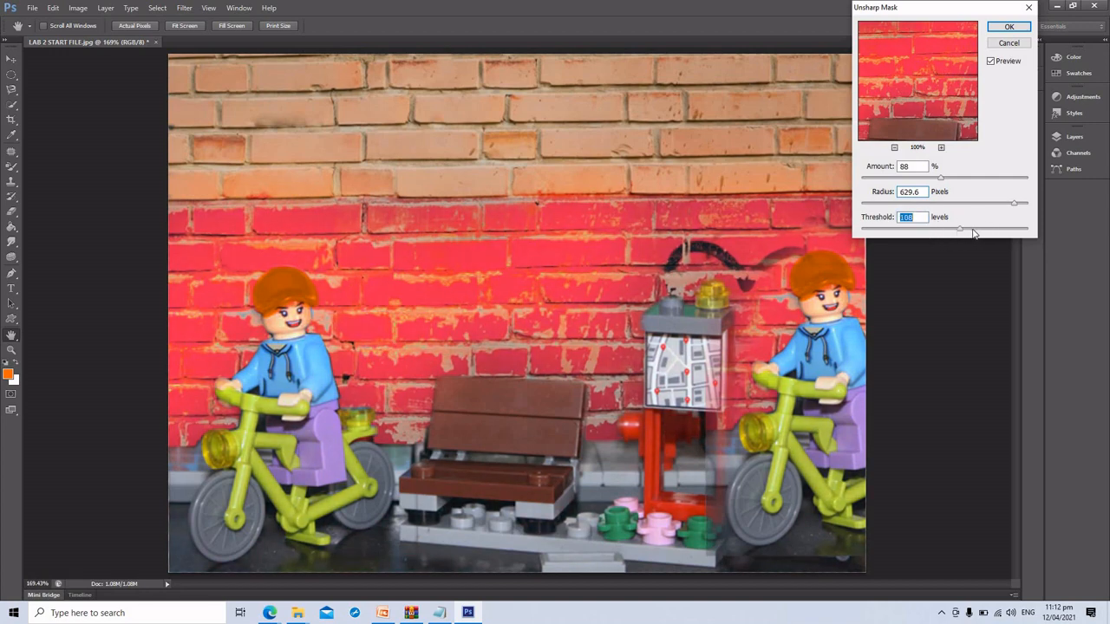
{"action": "left_click", "coordinate": [908, 230]}
{"action": "left_click_drag", "start_coordinate": [909, 233], "coordinate": [892, 229]}
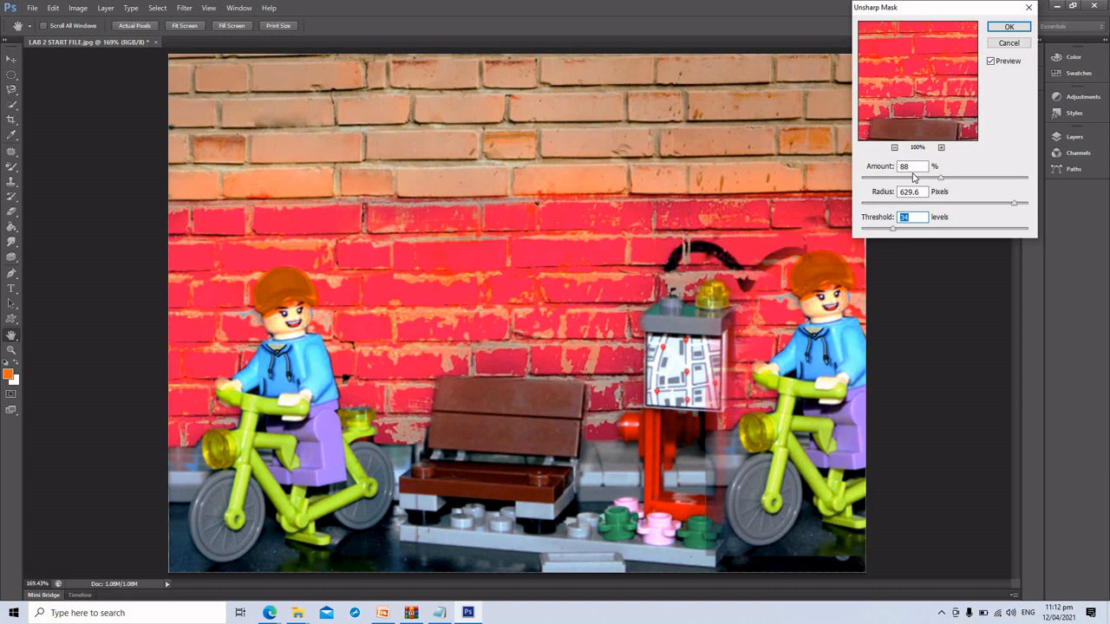
{"action": "left_click", "coordinate": [1009, 27]}
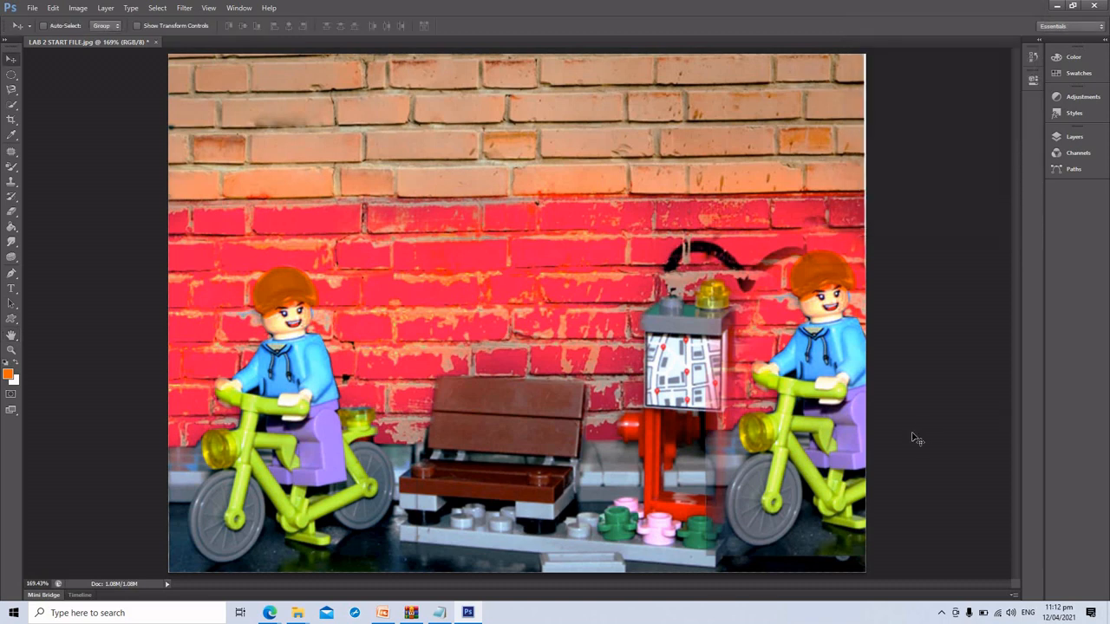